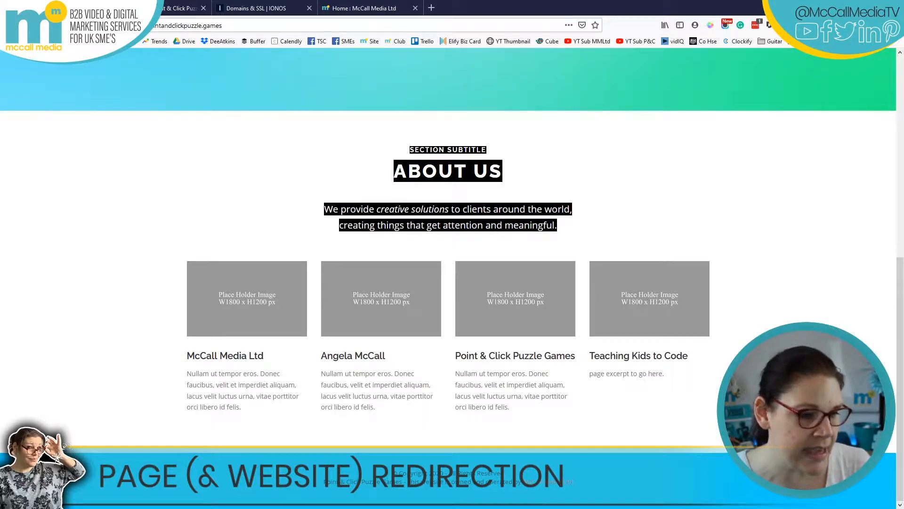
Compare the unredirected McCall Media Ltd About page with the McCall Media homepage, then open a blank tab.
click(200, 359)
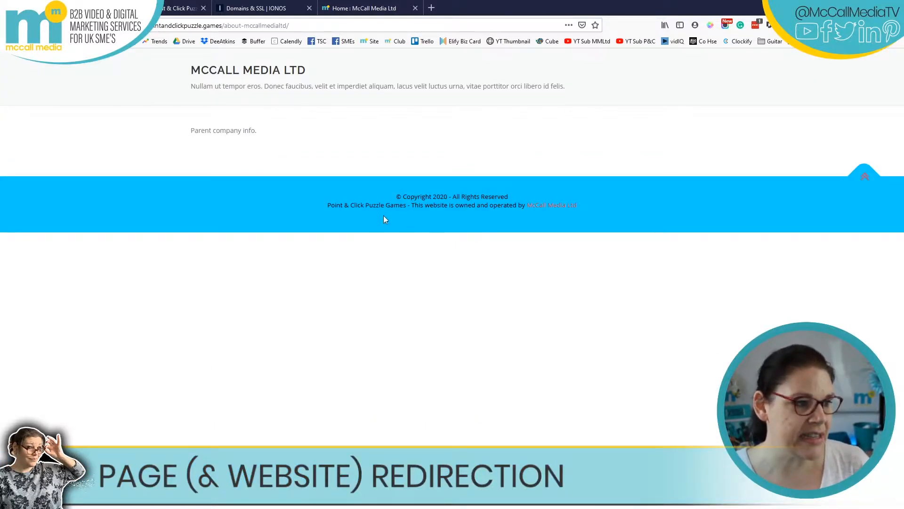
click(10, 26)
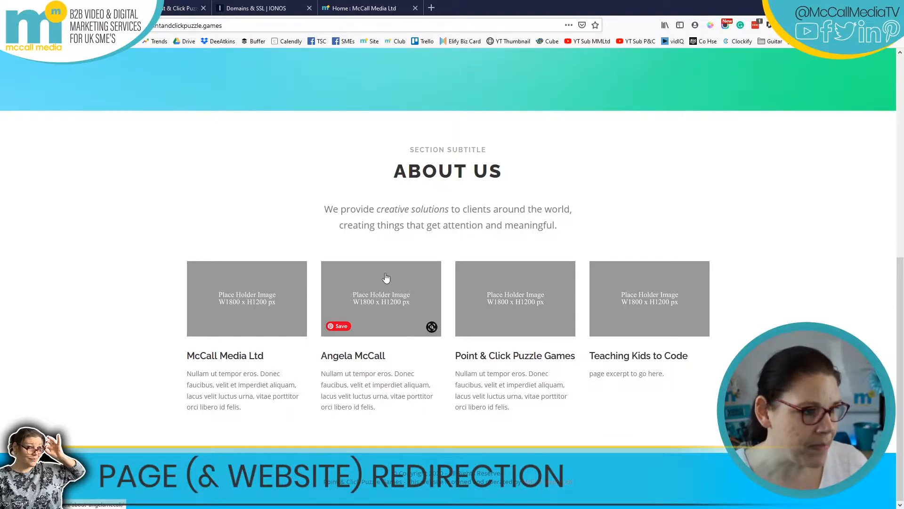
click(360, 8)
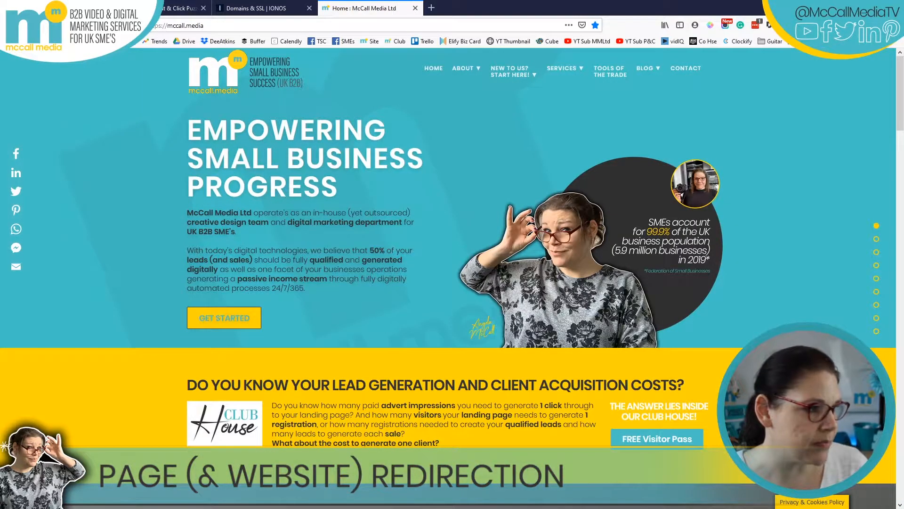
click(146, 8)
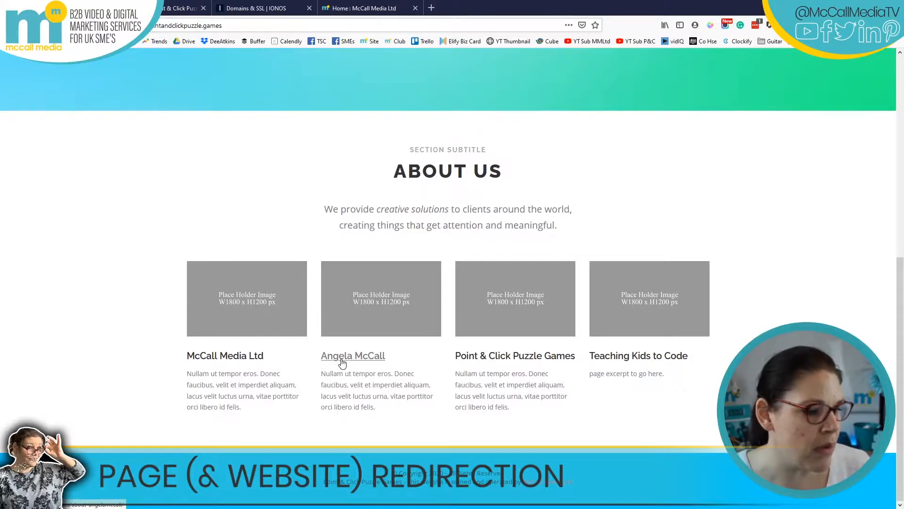
click(363, 8)
click(431, 8)
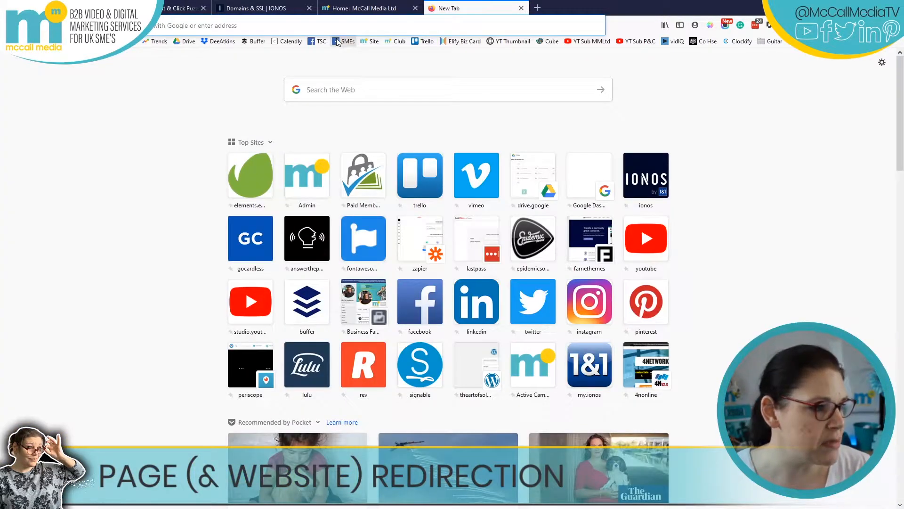
text(yo)
key(BackSpace)
key(BackSpace)
key(BackSpace)
text(angela)
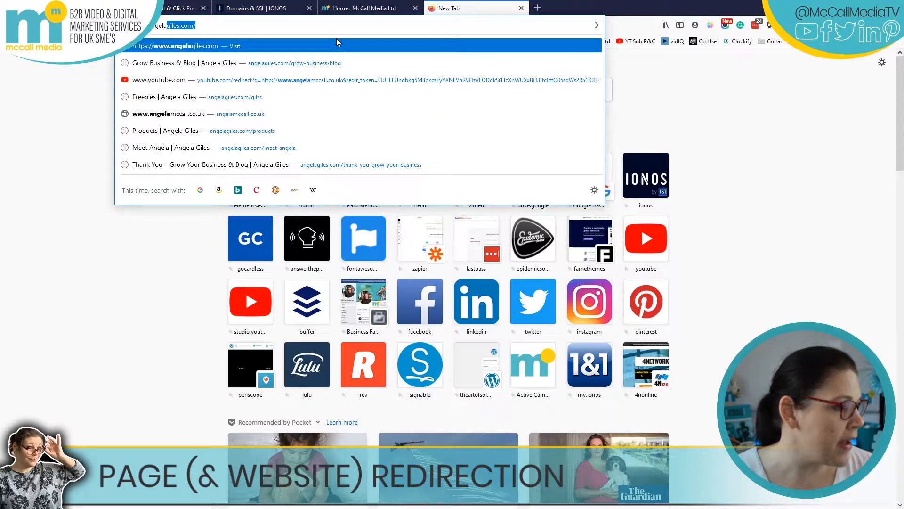
text(mccall.co.uk)
key(Down)
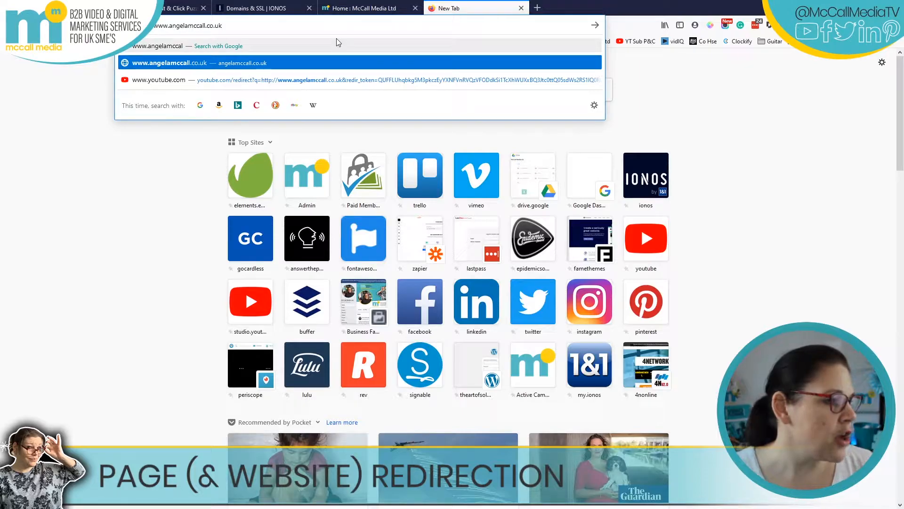
key(Return)
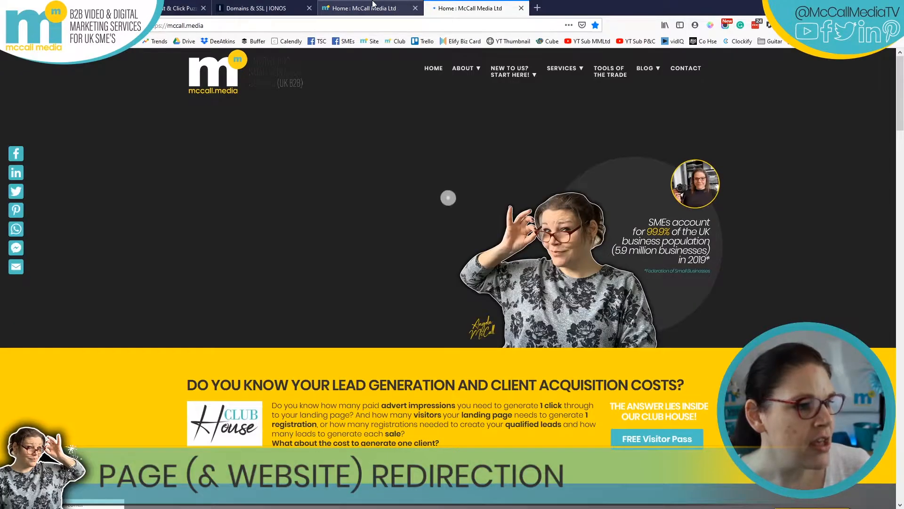
click(375, 5)
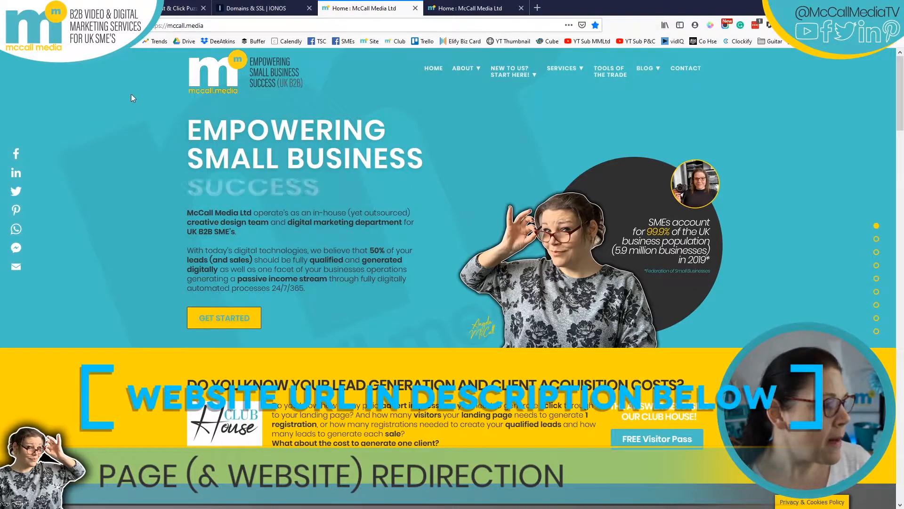
click(296, 3)
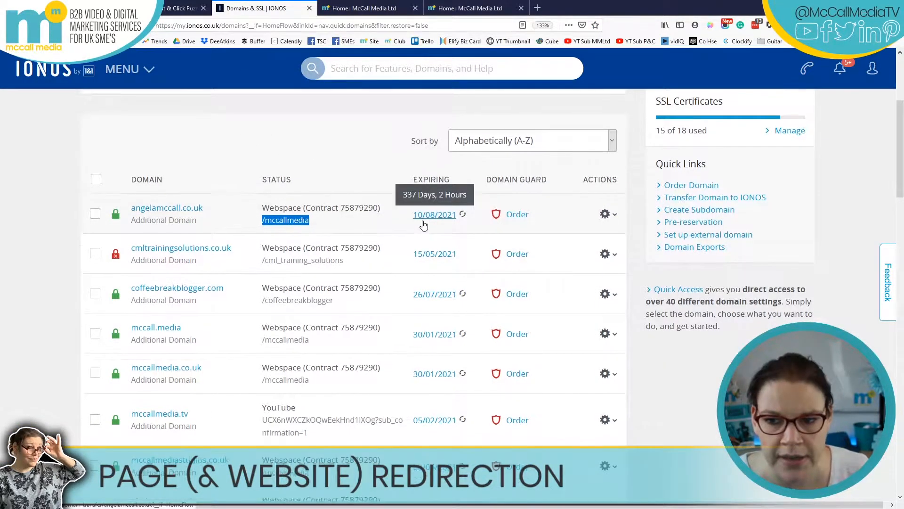
Highlight the /mccallmedia webspace folder assigned to angelamccall.co.uk and compare it with the McCall Media homepage.
scroll(424, 226, down, 3)
scroll(75, 138, up, 2)
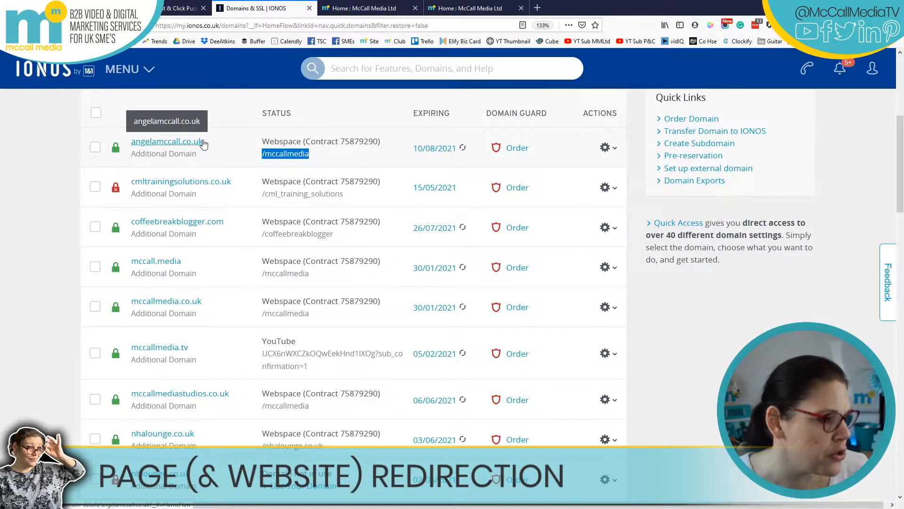
click(316, 157)
drag(268, 160, 262, 163)
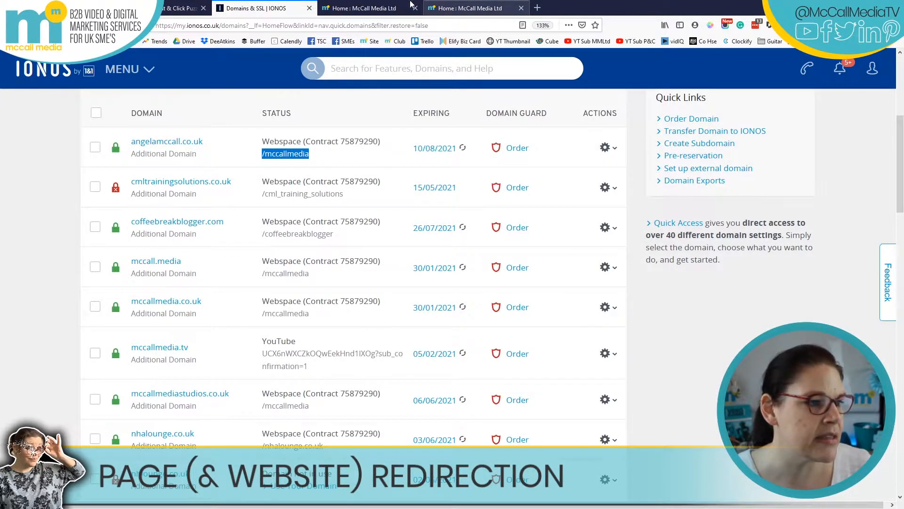
click(364, 8)
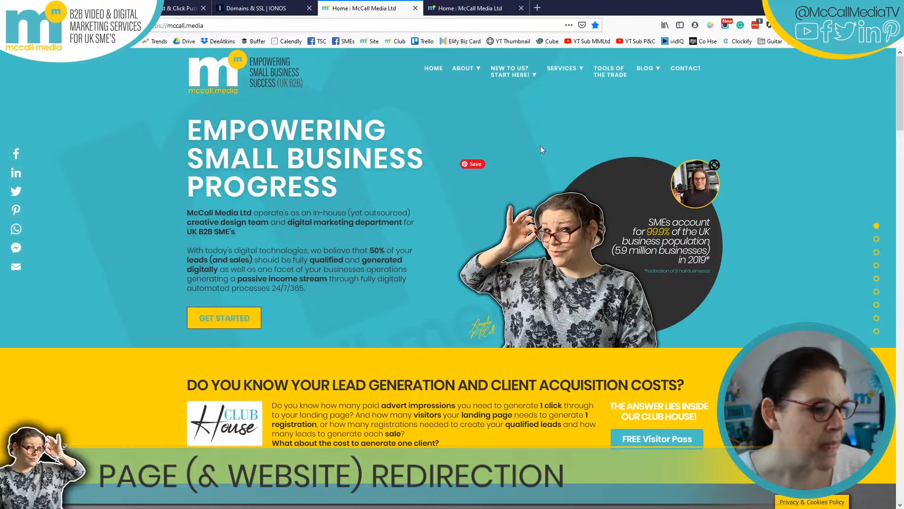
click(254, 8)
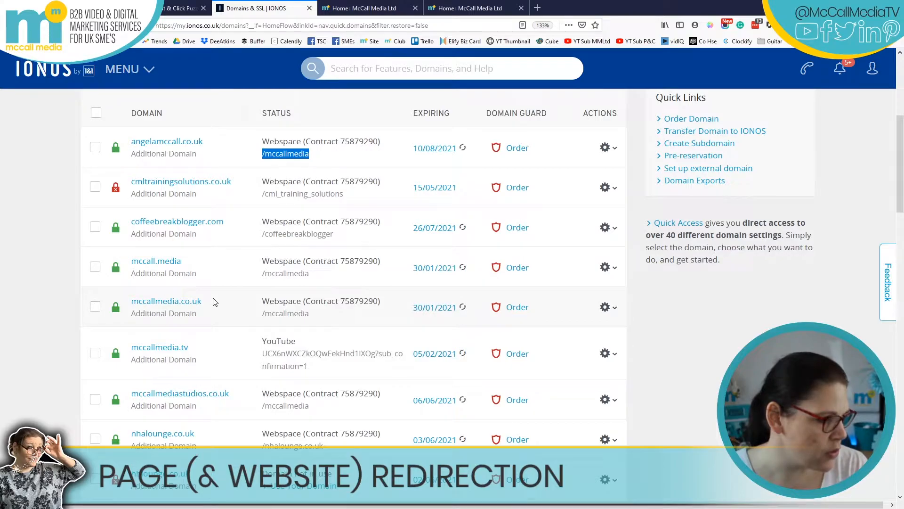
Copy mccallmedia.co.uk from the IONOS domain list and load it in a new tab to check its destination.
drag(212, 301, 133, 309)
key(ctrl+c)
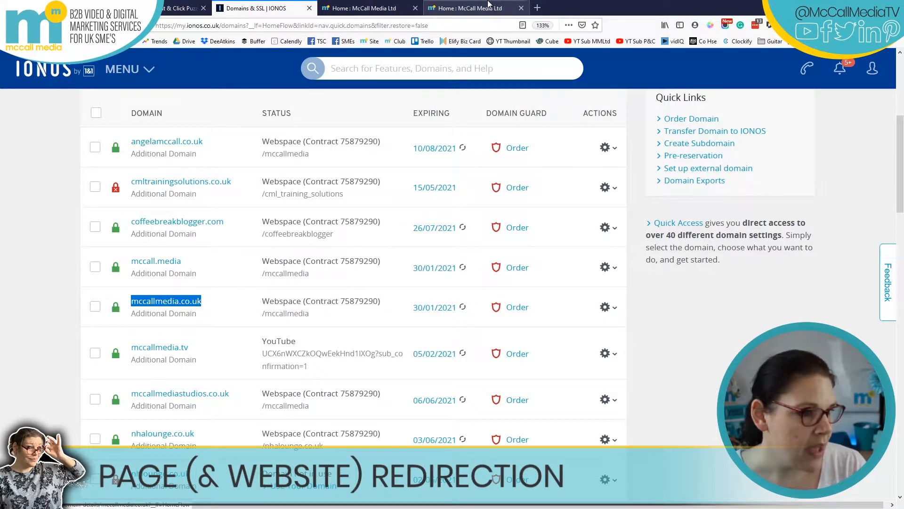
click(537, 8)
key(ctrl+v)
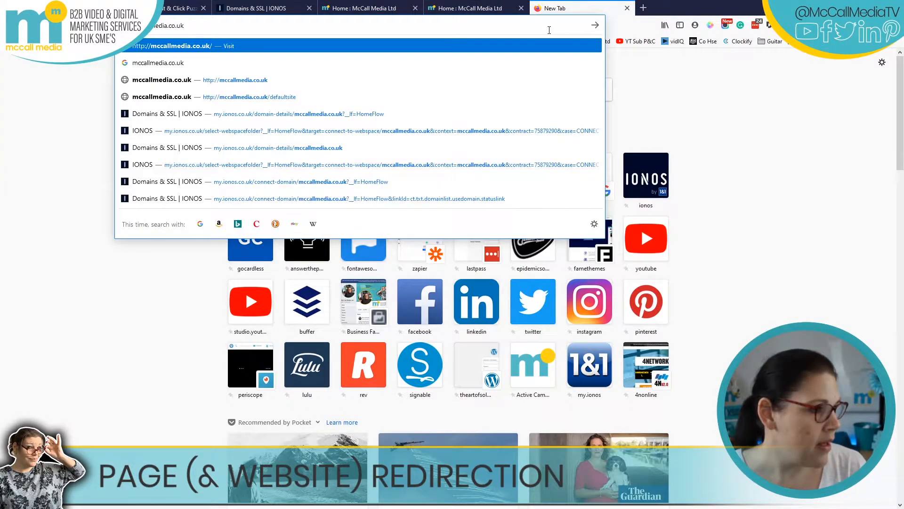
key(Return)
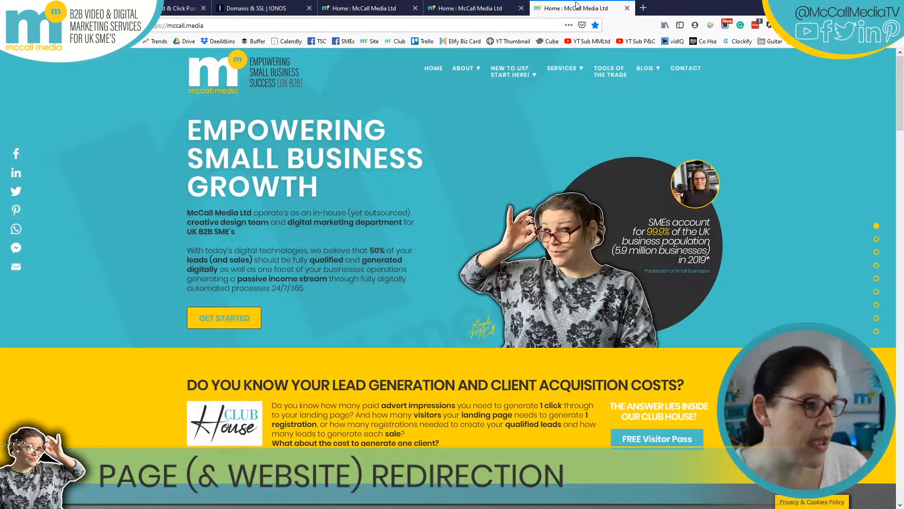
click(278, 7)
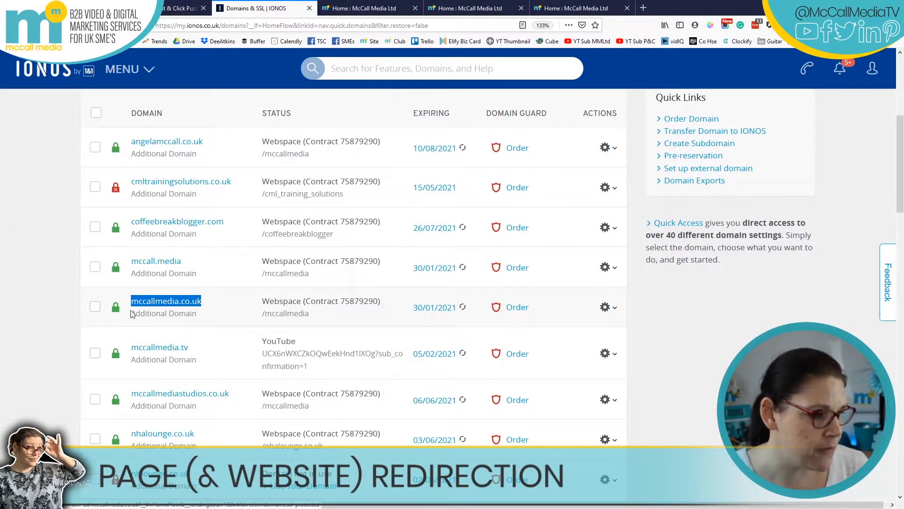
Review the actions menu for mccallmedia.co.uk, then paste mccallmedia.tv into a new tab's address.
click(614, 308)
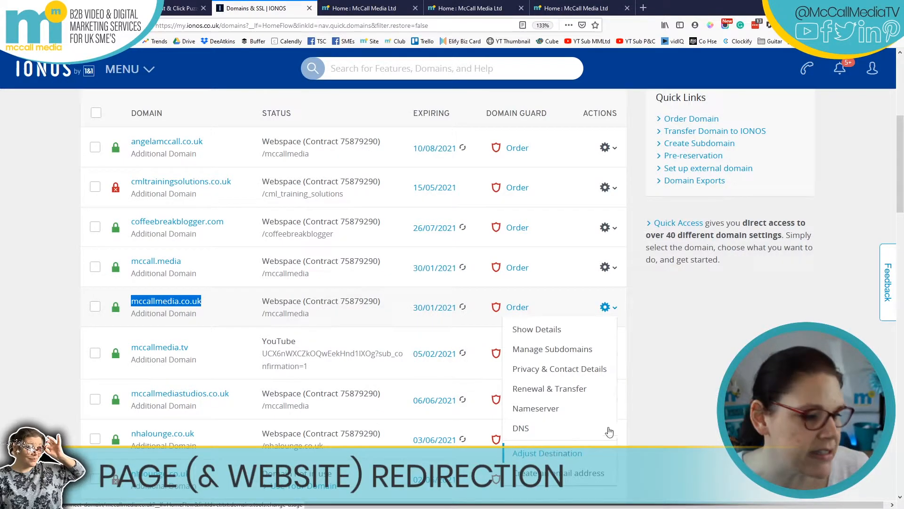
click(274, 398)
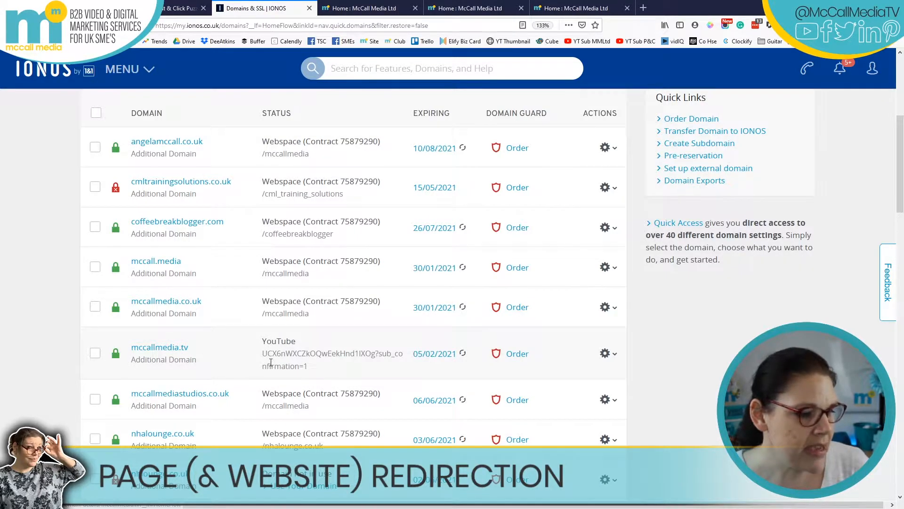
drag(189, 349, 134, 354)
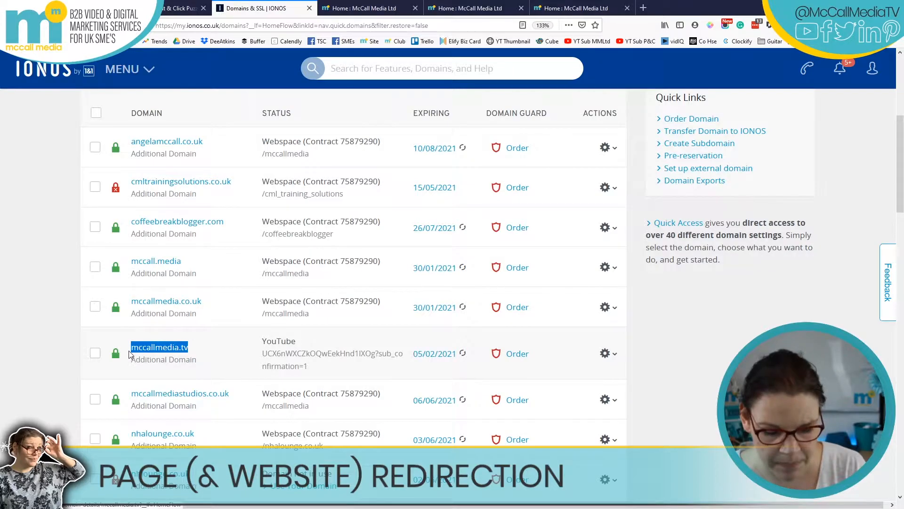
click(644, 7)
key(ctrl+v)
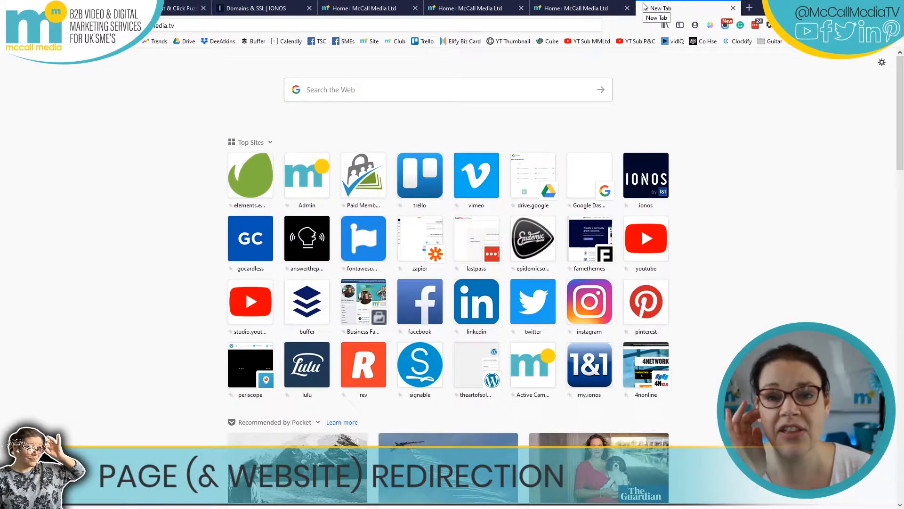
Confirm mccallmedia.tv reaches the McCall Media TV YouTube channel, then close that tab and the IONOS tab.
key(Return)
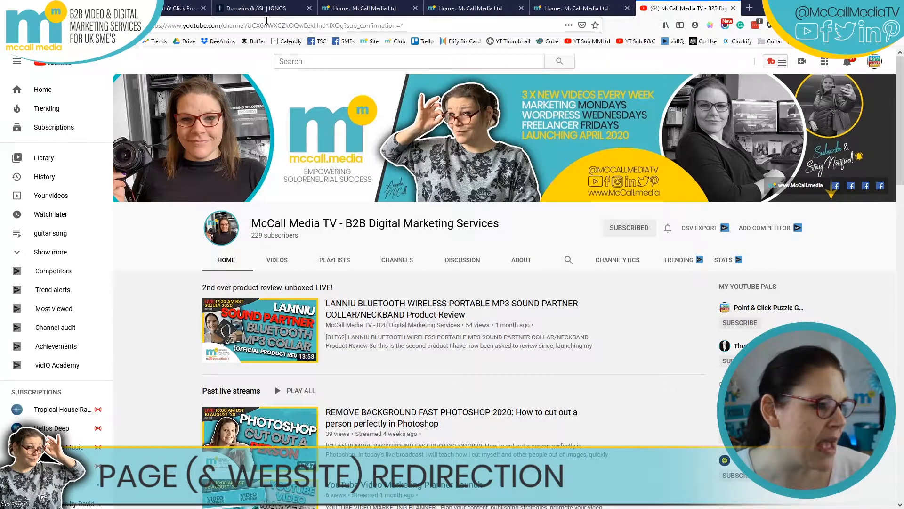
double_click(295, 26)
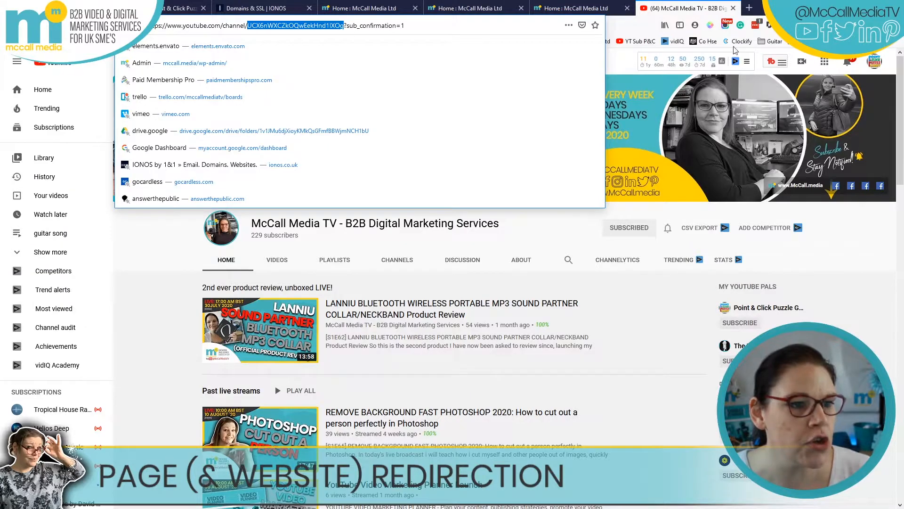
click(734, 8)
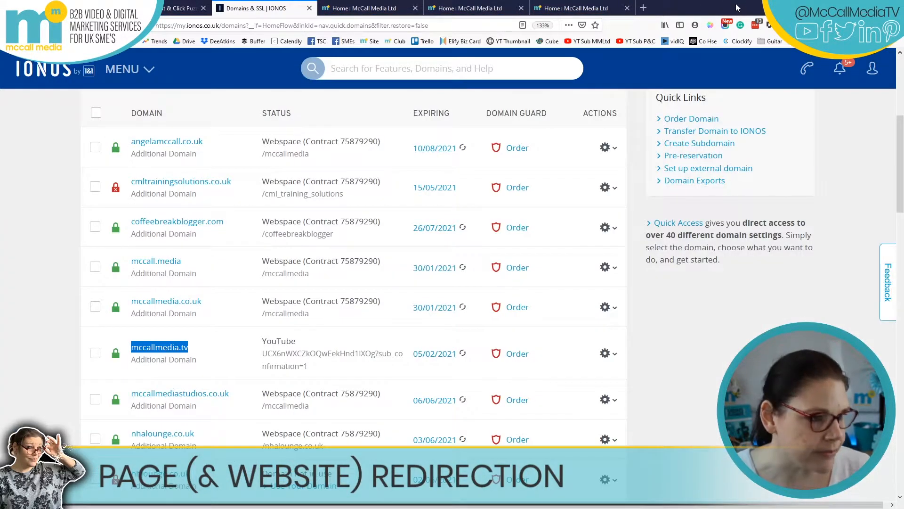
click(310, 8)
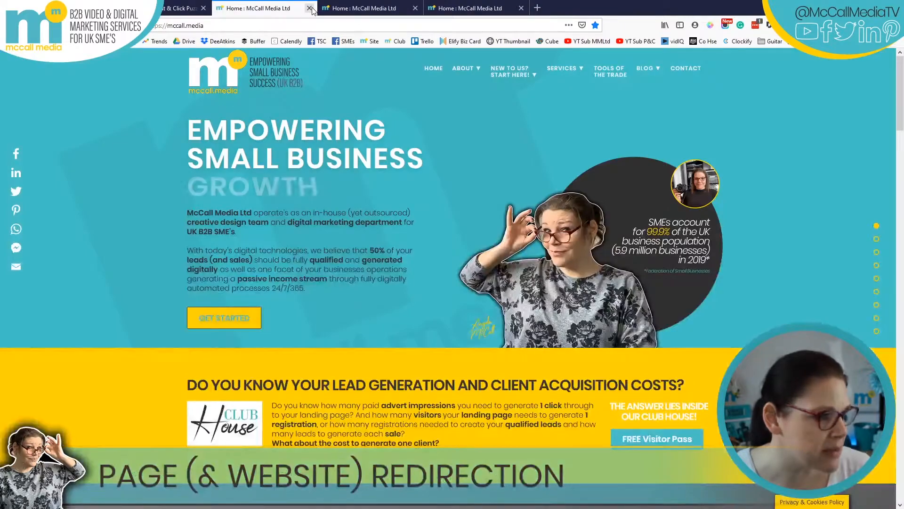
Switch to the Point & Click Puzzle Games site tab.
click(182, 8)
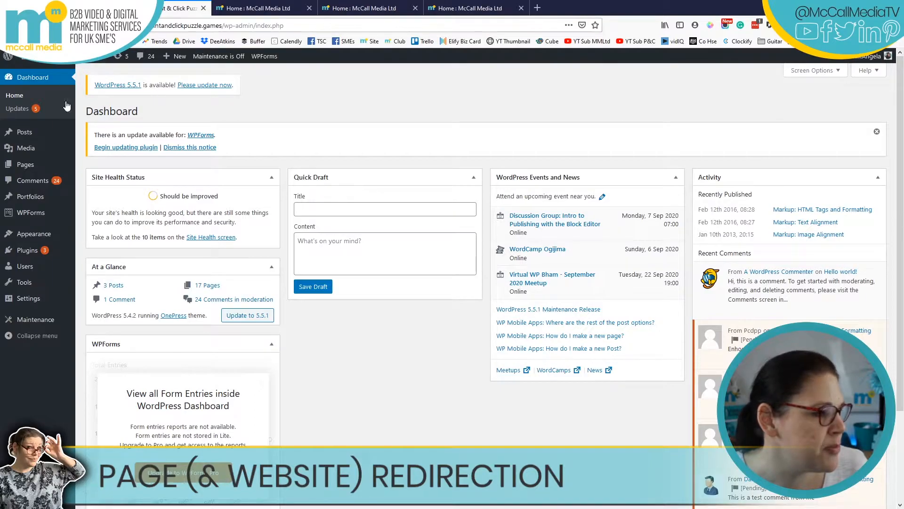
Search Plugins > Add New for 'redirec' and inspect the Redirection plugin result.
click(33, 254)
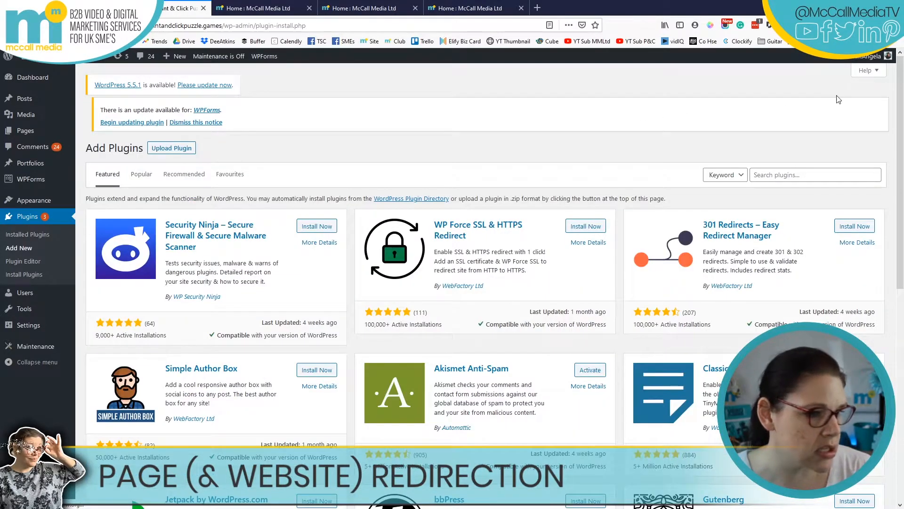
click(771, 174)
text(redirect)
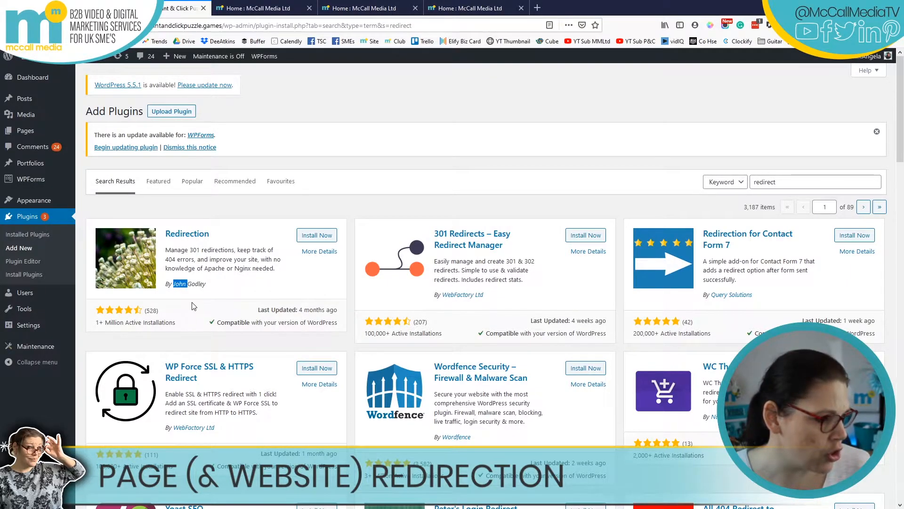
double_click(196, 283)
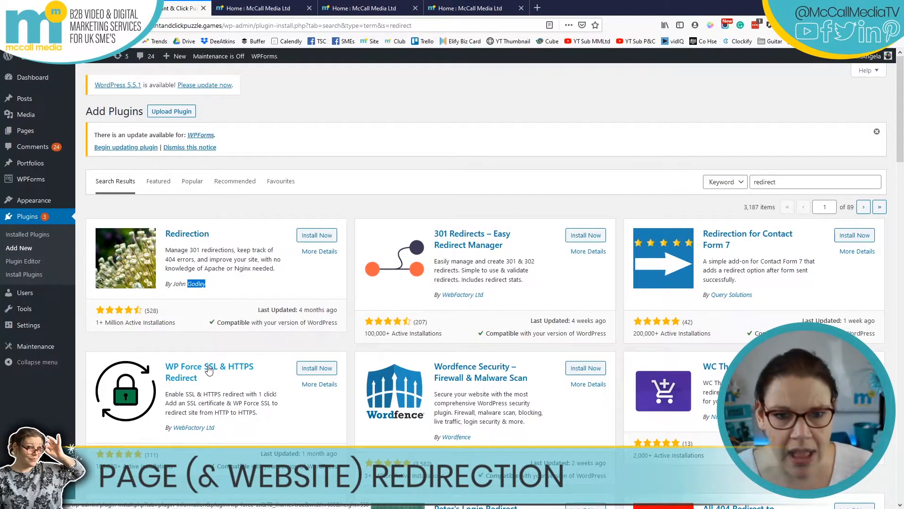
click(204, 234)
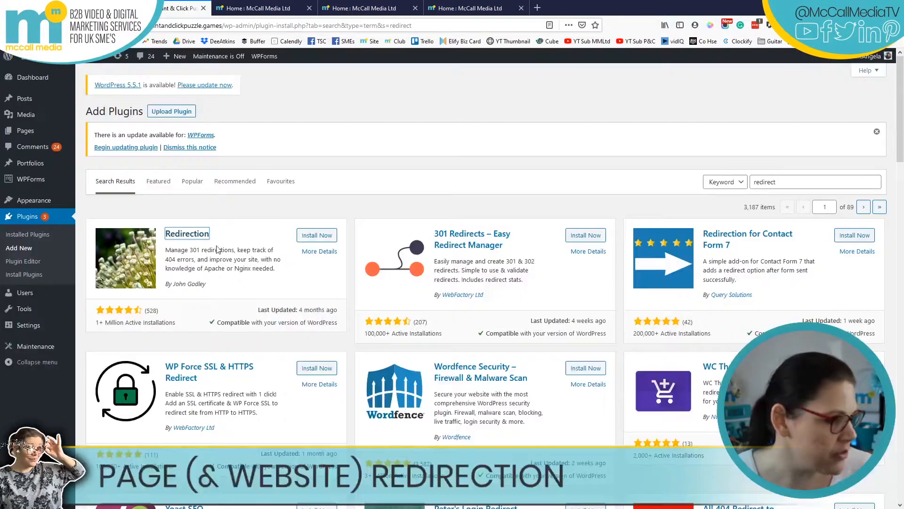
Read the Redirection plugin's details, rating and compatibility info, then install it.
click(197, 235)
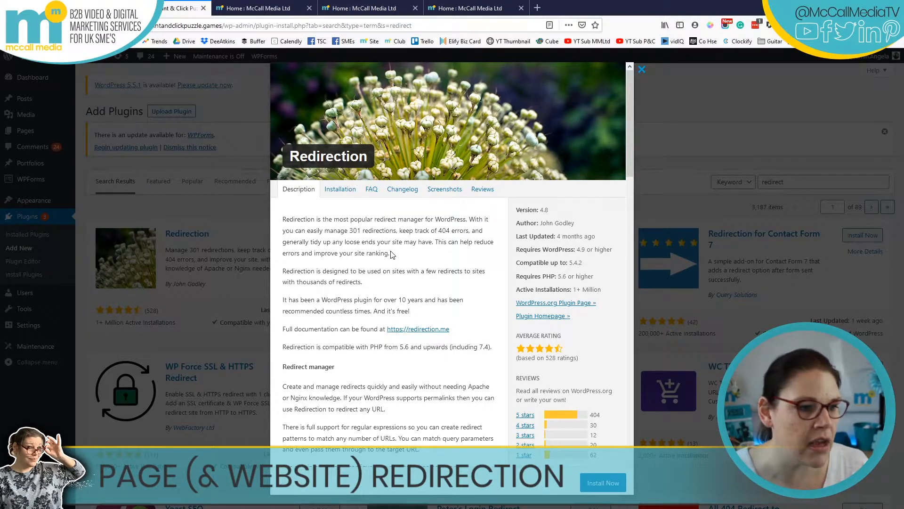
scroll(465, 343, down, 5)
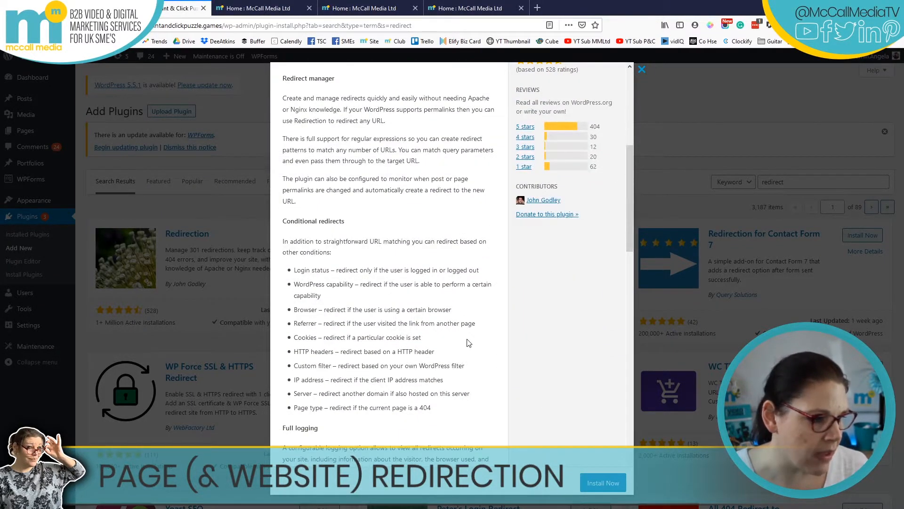
scroll(466, 343, up, 5)
scroll(467, 343, up, 1)
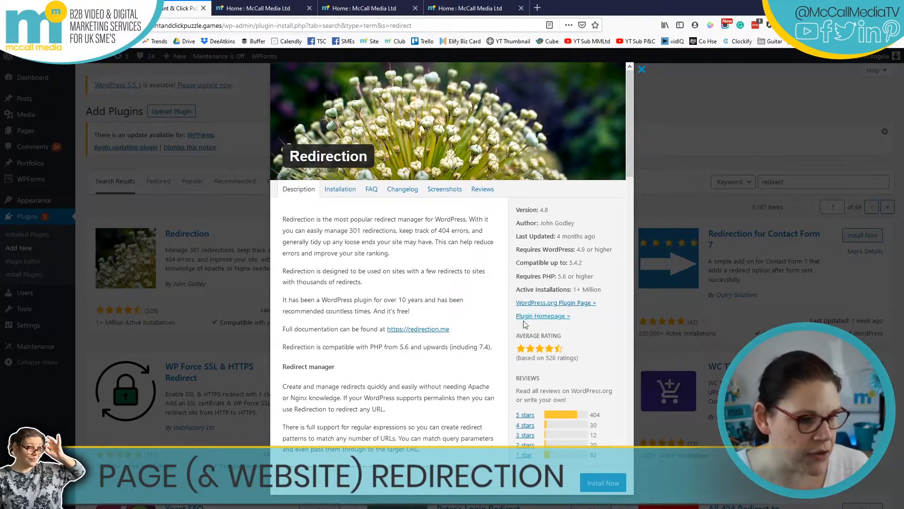
click(643, 70)
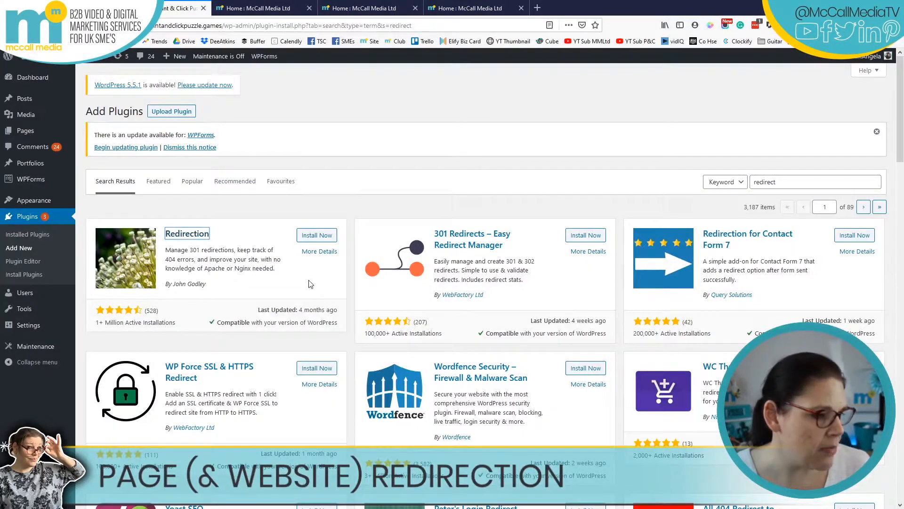
drag(97, 328, 175, 326)
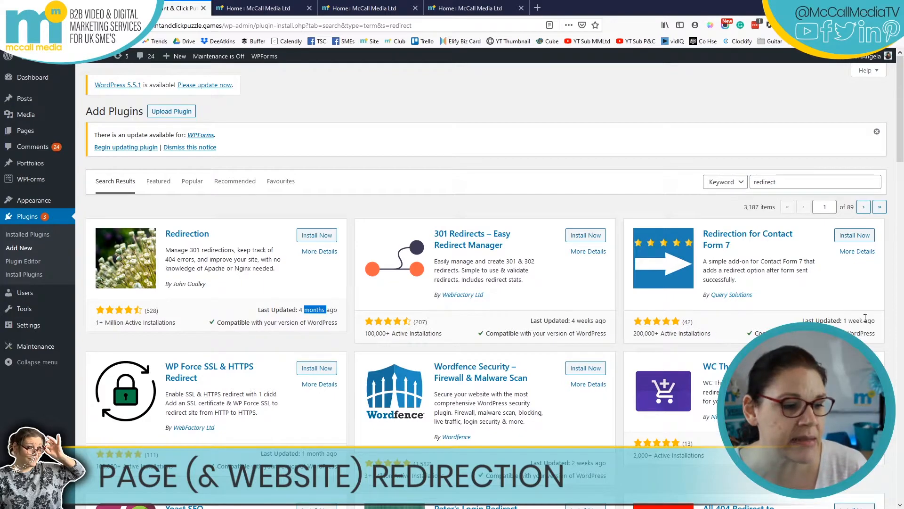
drag(206, 332, 338, 324)
click(252, 349)
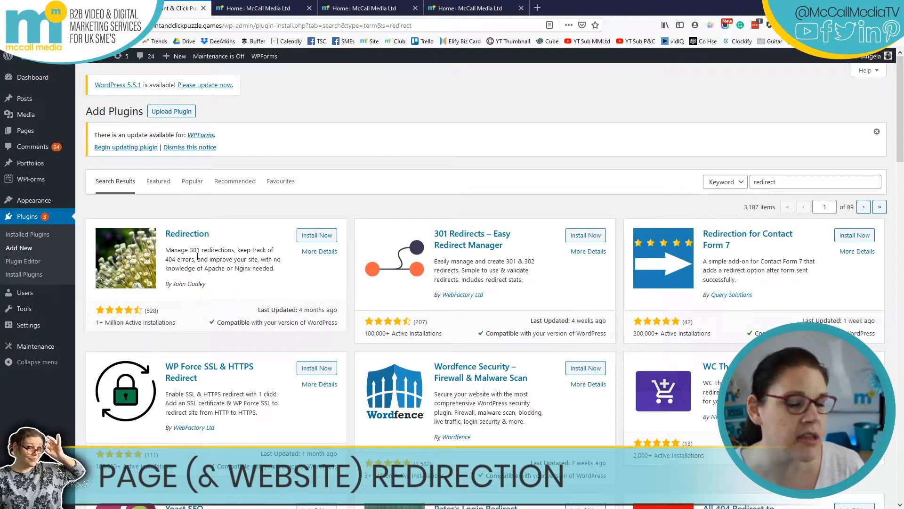
click(311, 236)
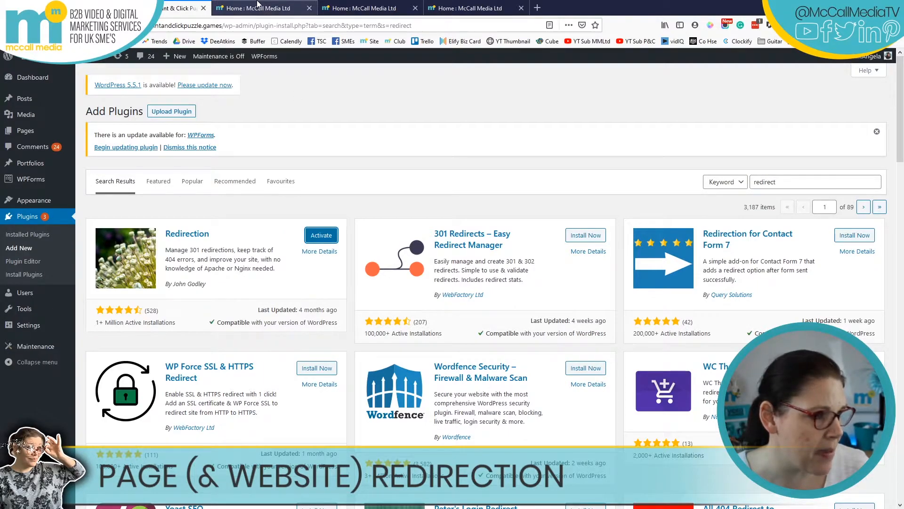
Activate Redirection and open its Settings from the Installed Plugins list.
click(321, 236)
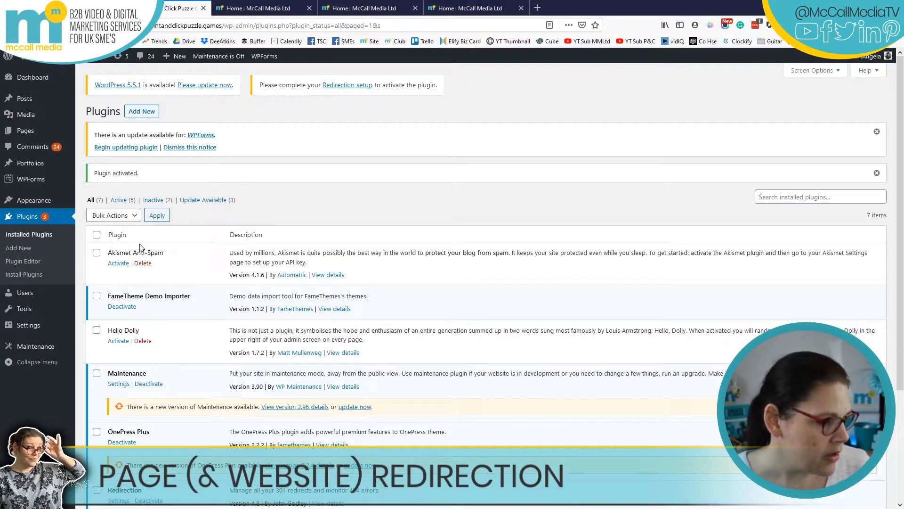
scroll(313, 281, down, 3)
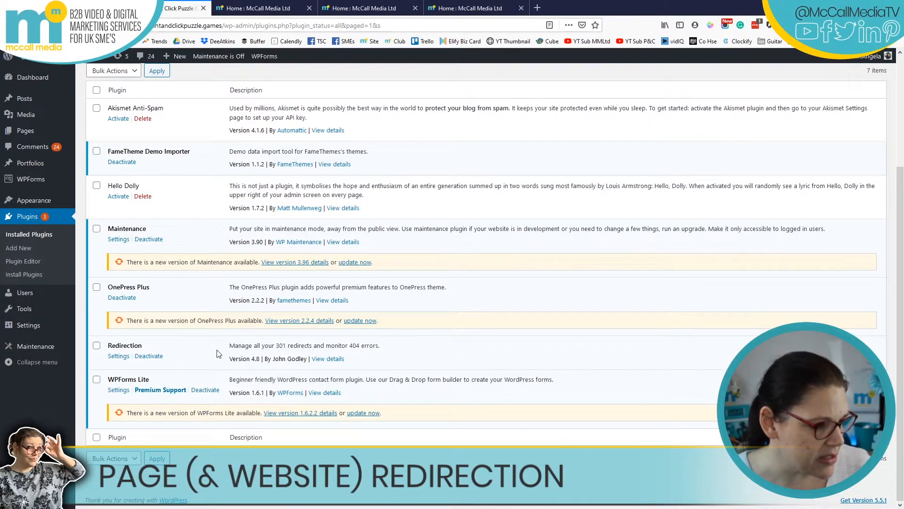
click(118, 356)
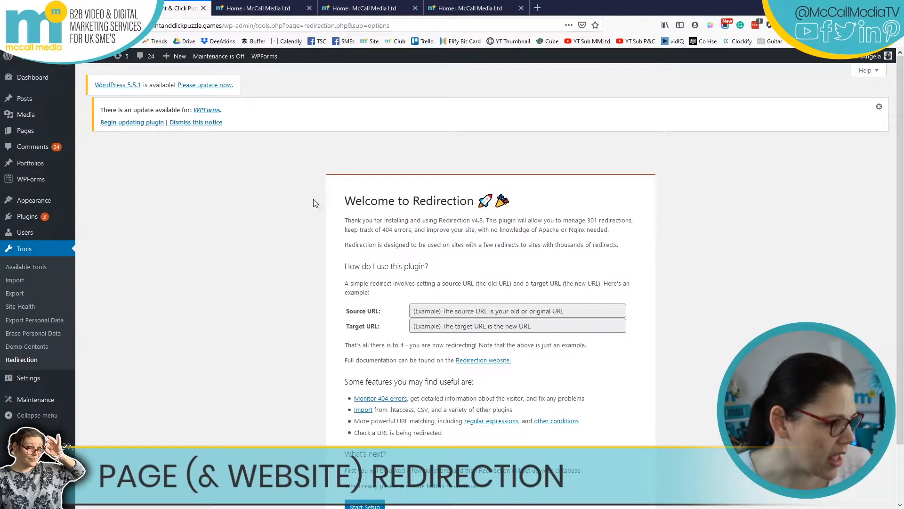
Dismiss the WPForms update notice and start the Redirection setup, reaching Basic Setup.
click(880, 109)
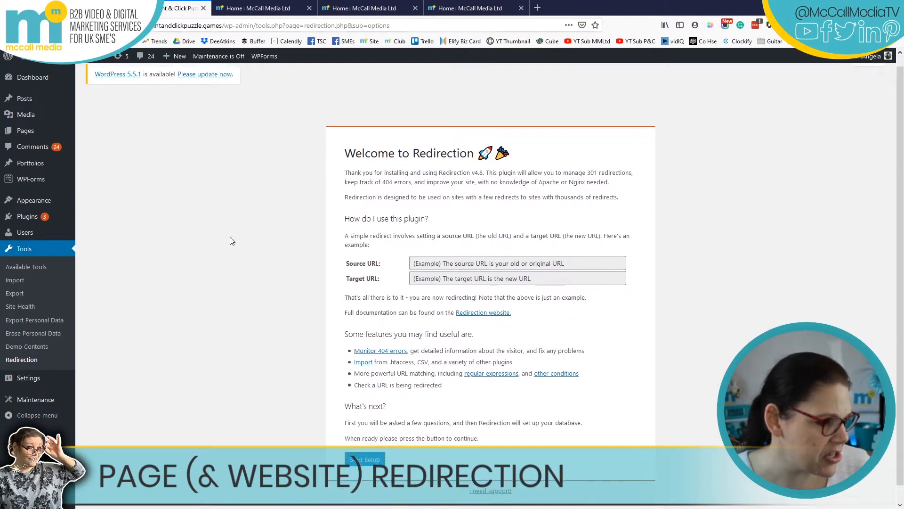
scroll(223, 240, down, 2)
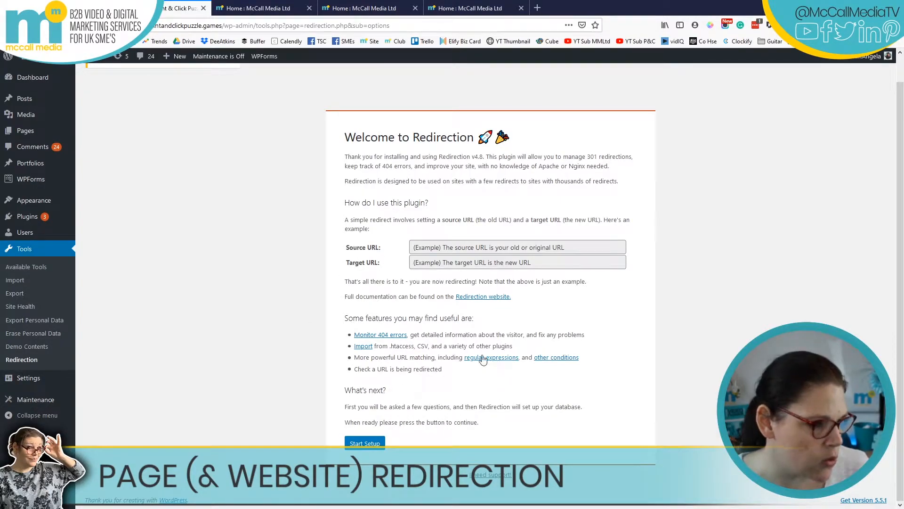
click(417, 247)
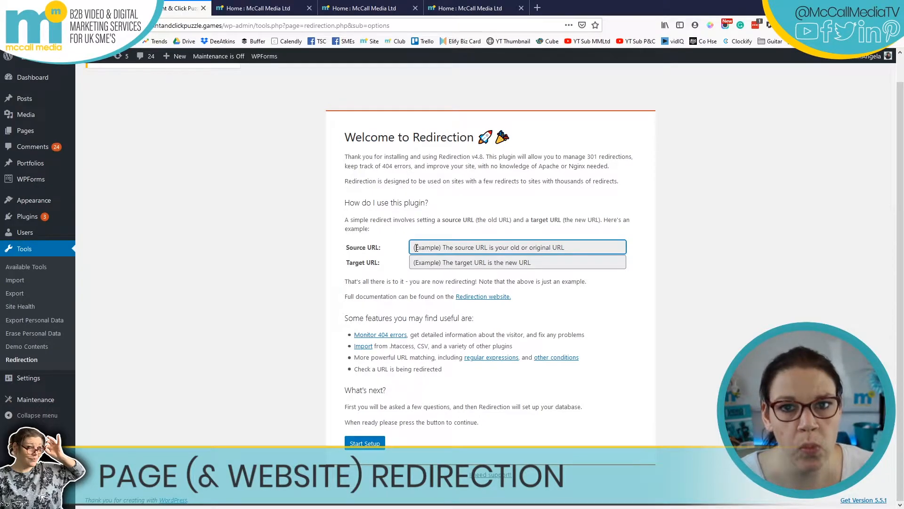
click(417, 263)
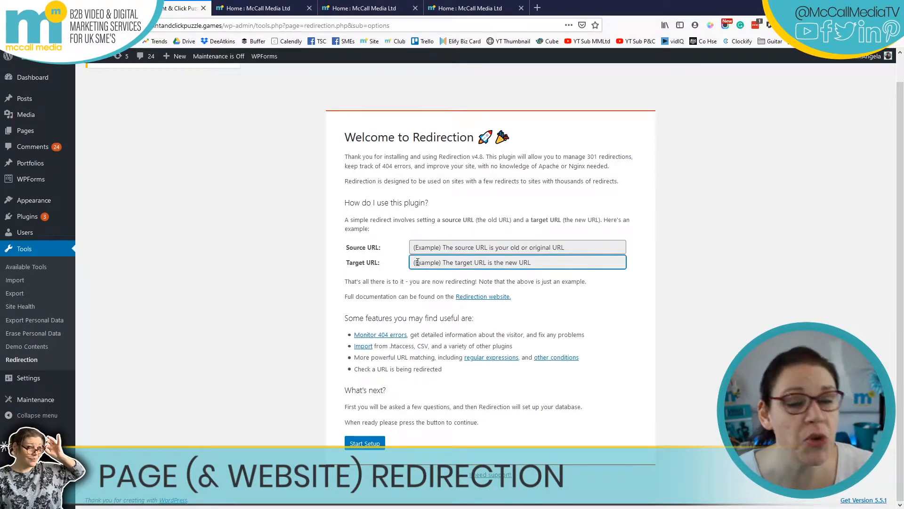
click(360, 445)
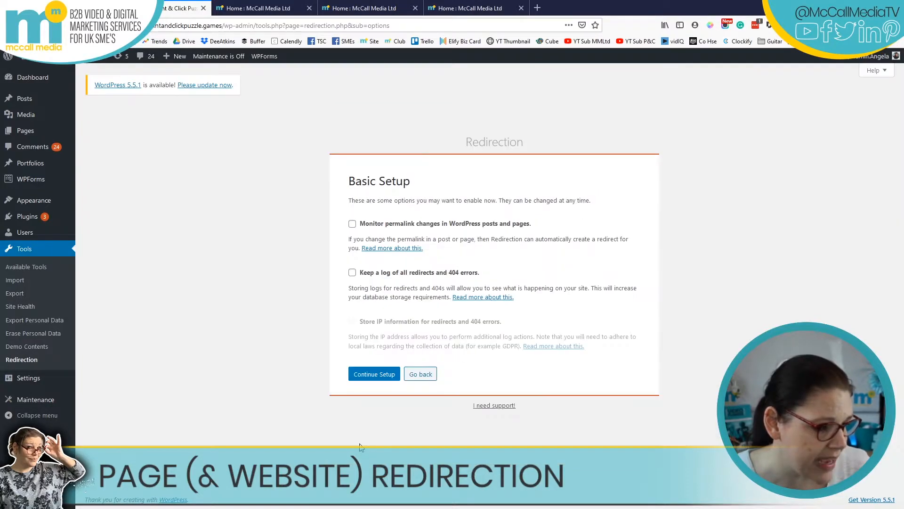
Enable permalink monitoring, redirect and 404 logging, and IP storage, then finish setup past the import step.
click(351, 224)
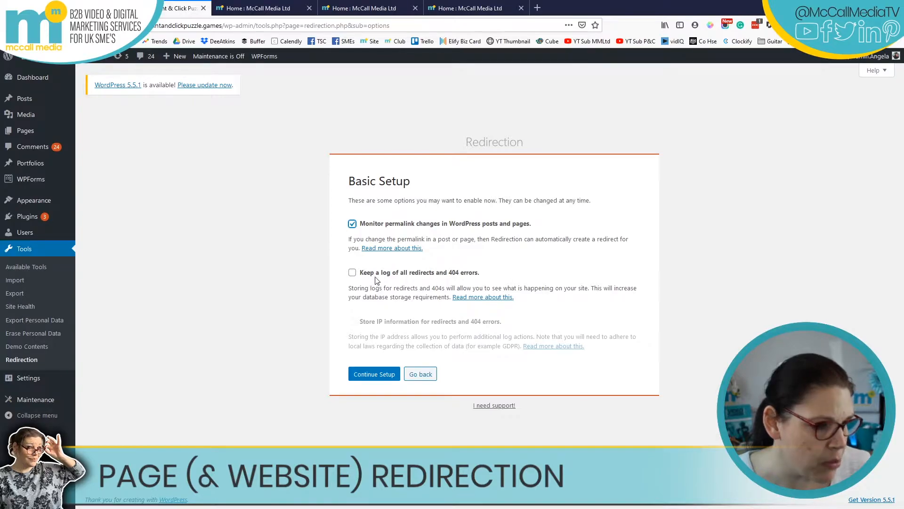
click(353, 277)
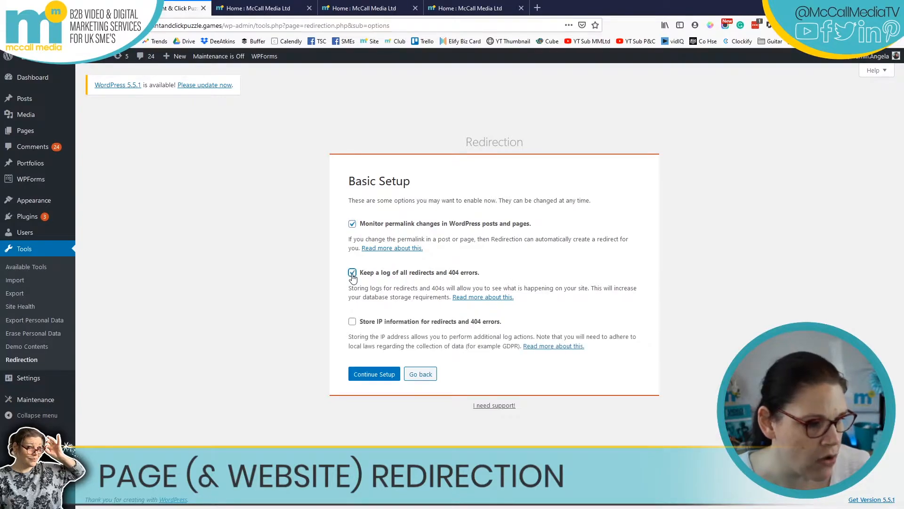
click(353, 322)
click(373, 374)
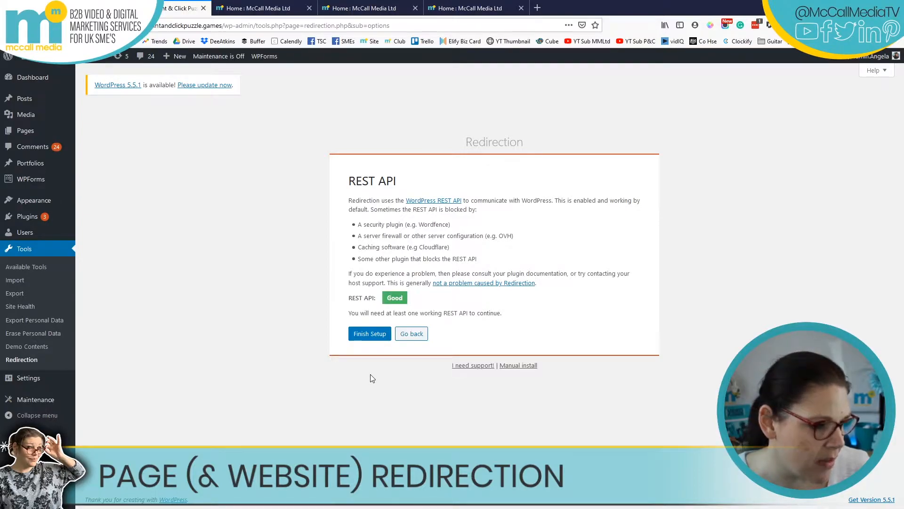
click(369, 335)
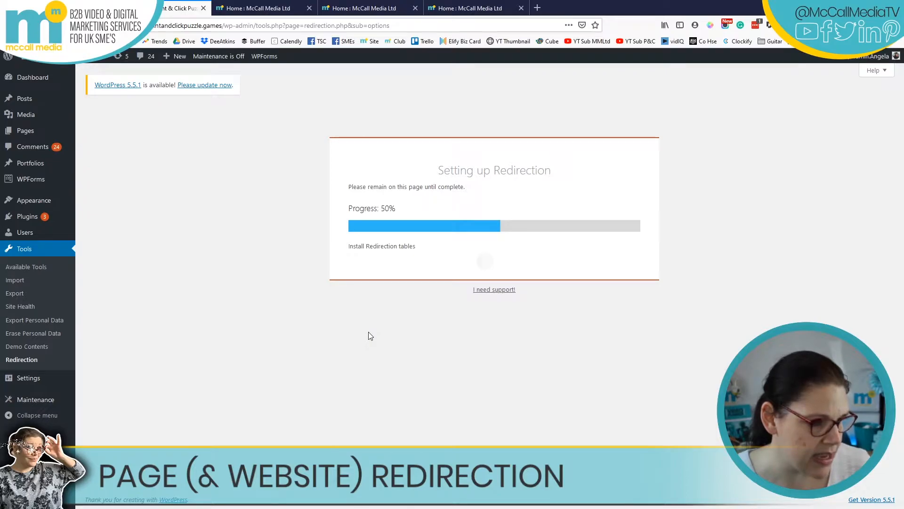
click(362, 245)
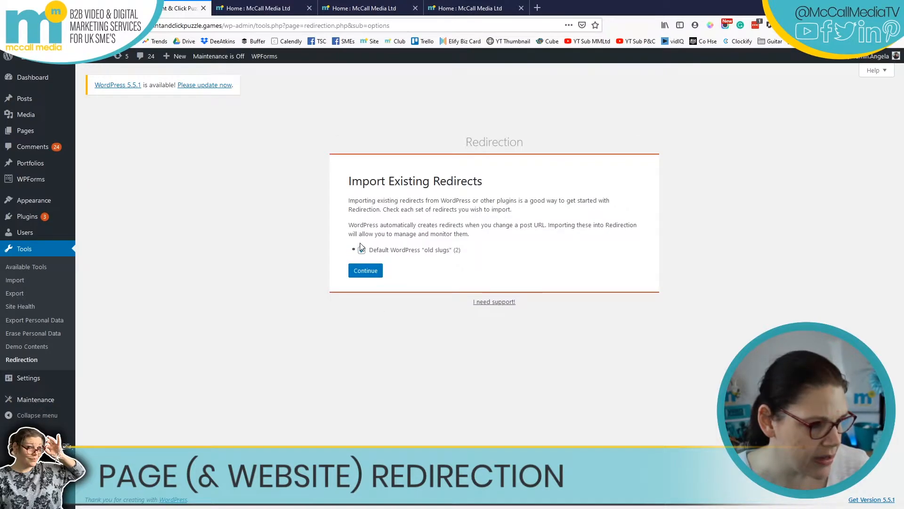
click(367, 271)
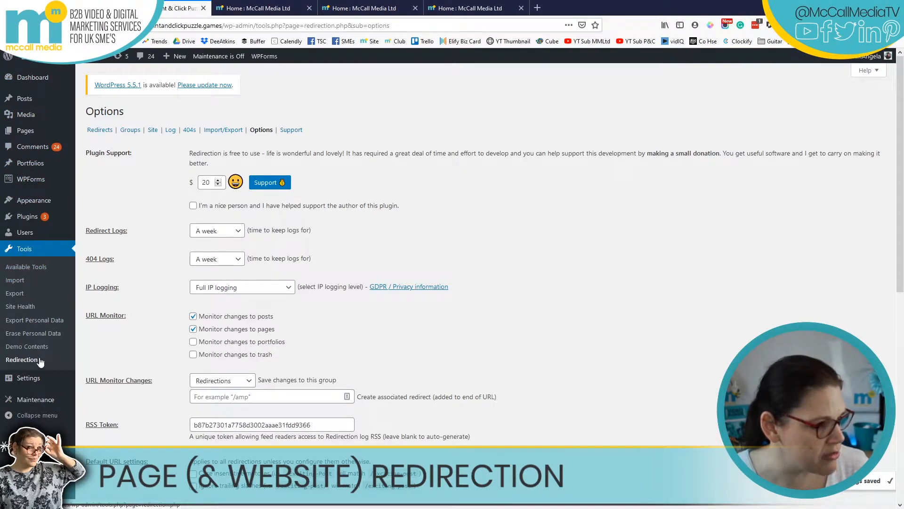
Review the Options page (one-week logs, full IP logging, URL monitoring), then return to Redirects.
mouse_move(23, 376)
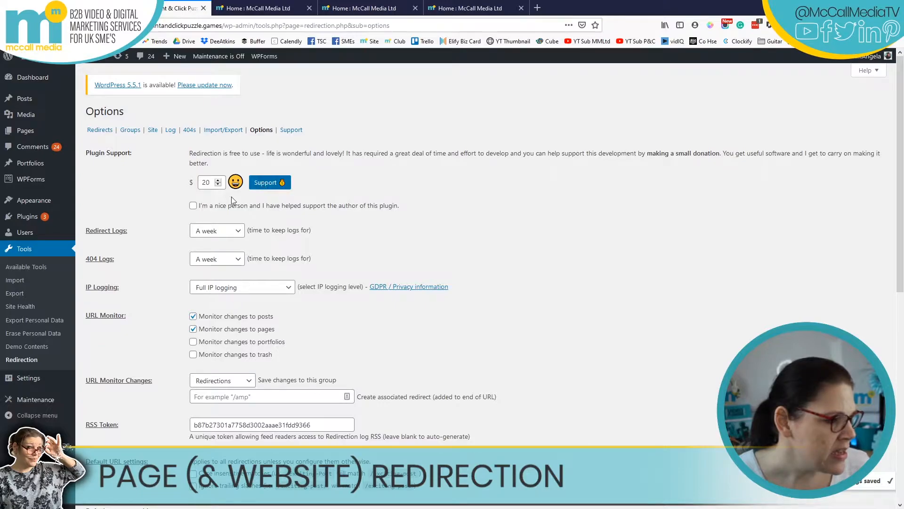
scroll(324, 335, down, 5)
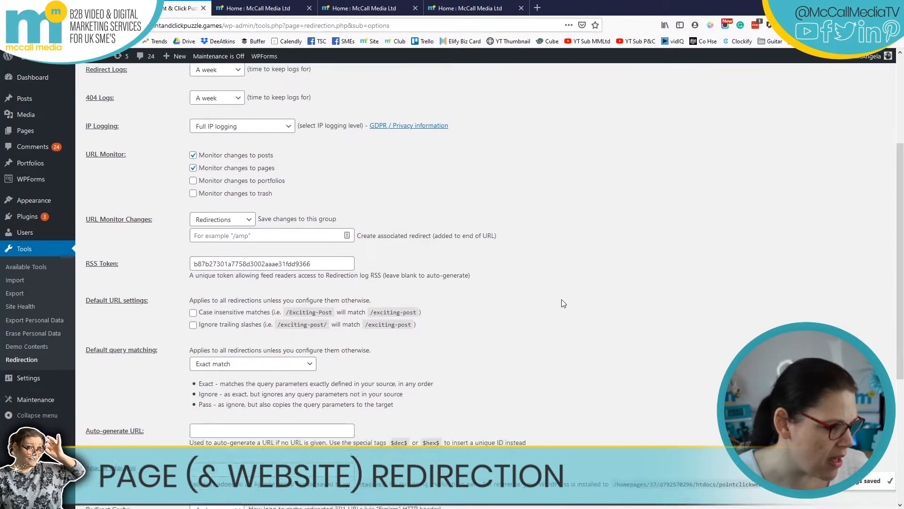
scroll(360, 370, down, 4)
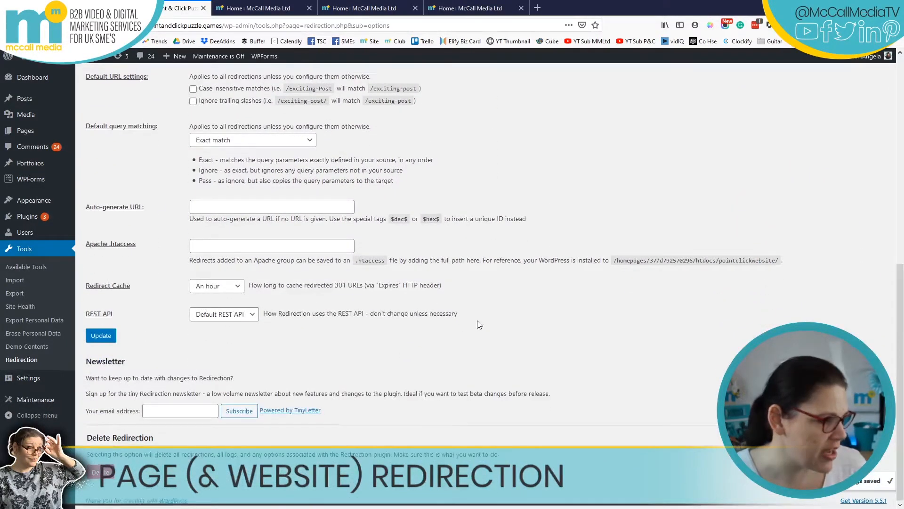
scroll(475, 321, up, 7)
scroll(475, 321, up, 2)
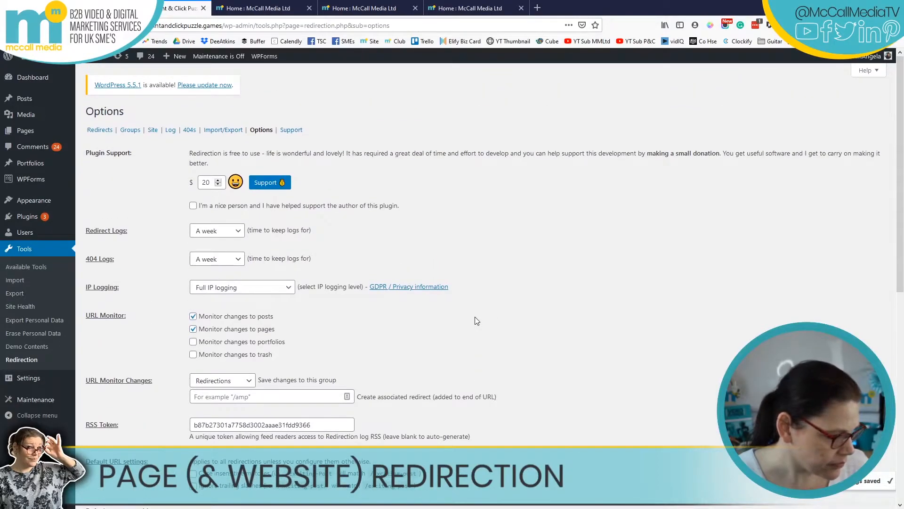
click(100, 130)
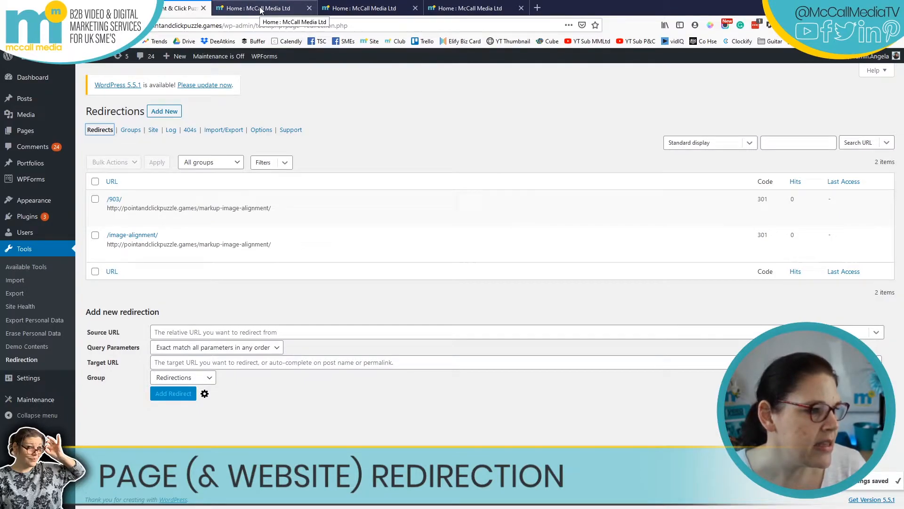
click(62, 8)
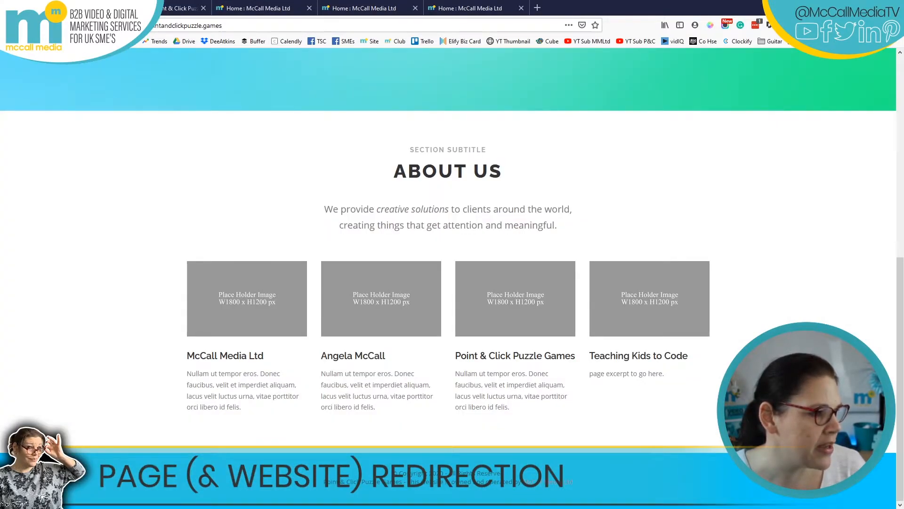
On the site, confirm both About Us cards open their own pages and copy the about-mccallmedialtd URL.
scroll(720, 216, up, 6)
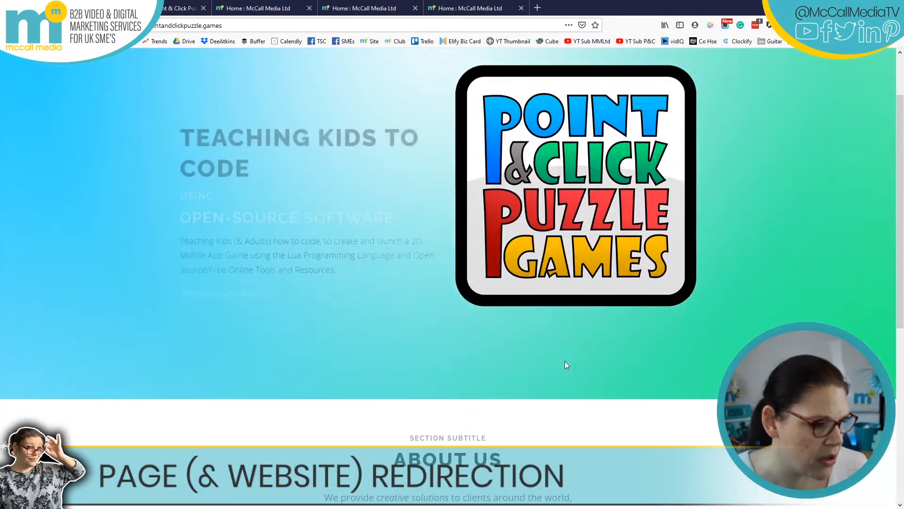
scroll(566, 365, down, 6)
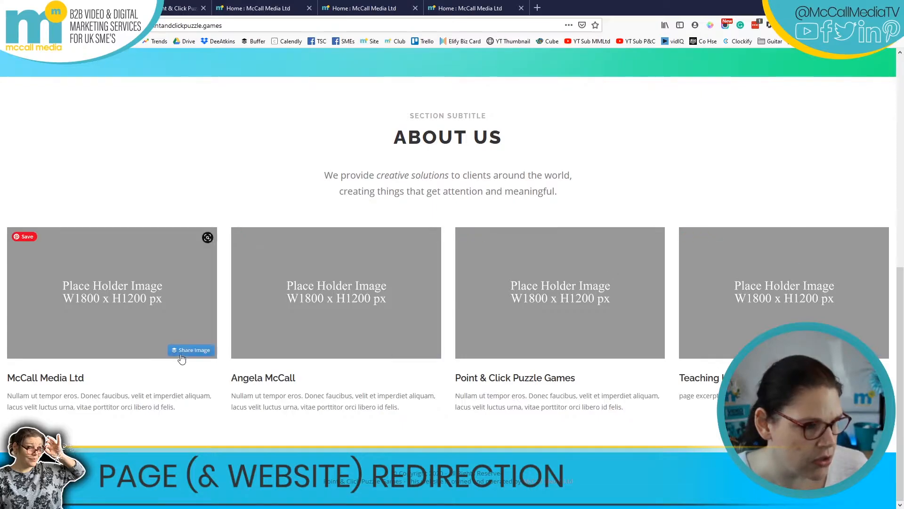
click(45, 379)
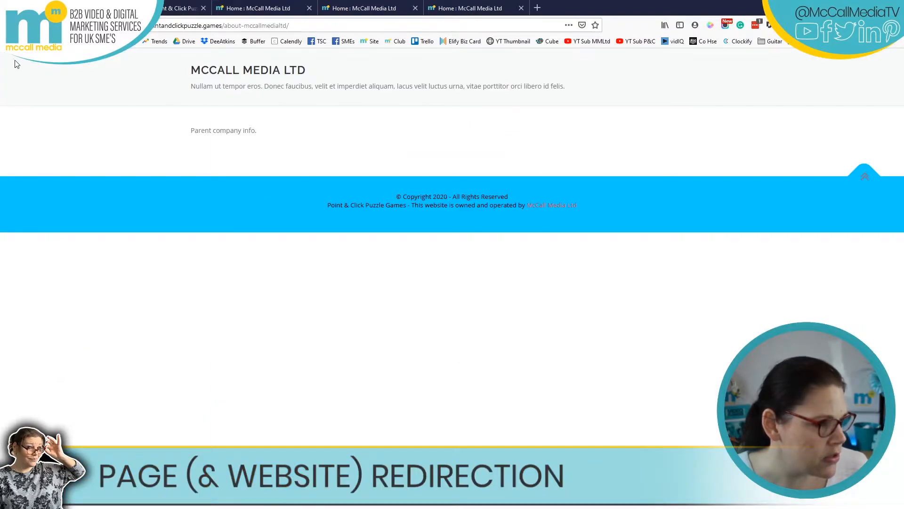
click(9, 25)
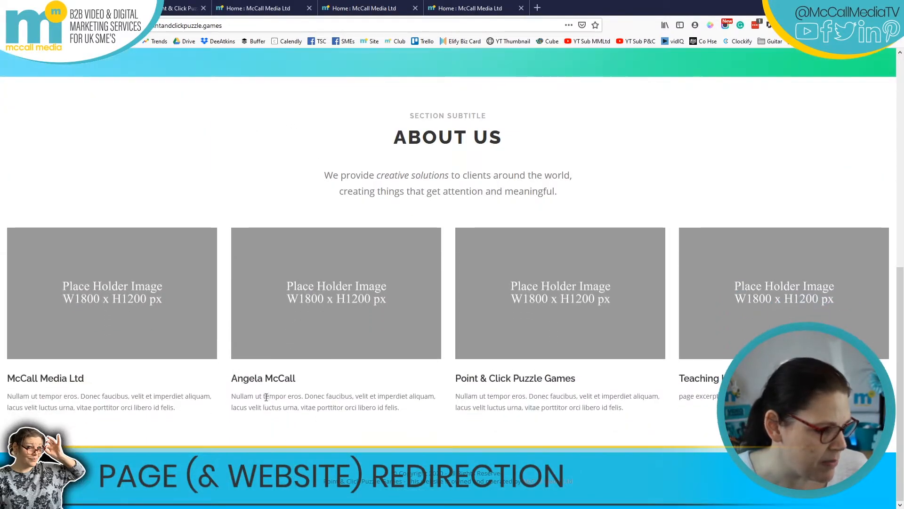
click(266, 387)
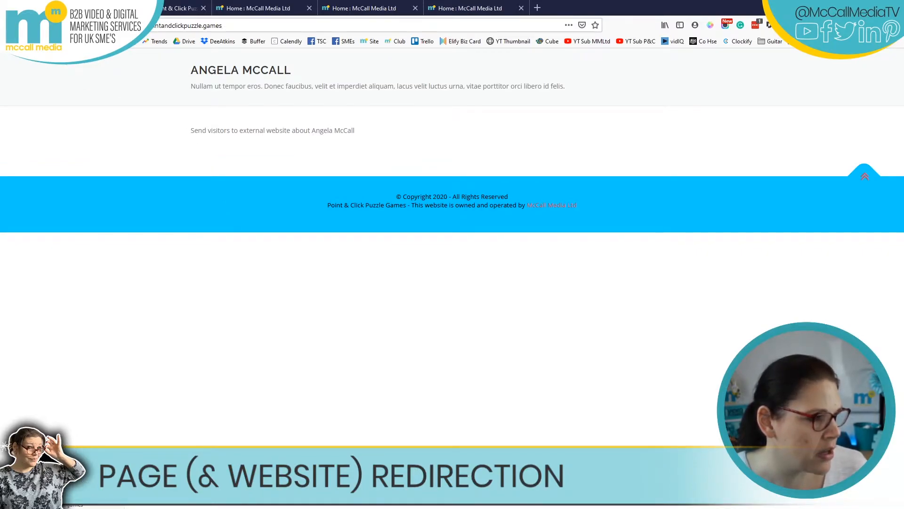
click(10, 26)
click(38, 387)
drag(304, 25, 141, 30)
key(ctrl+c)
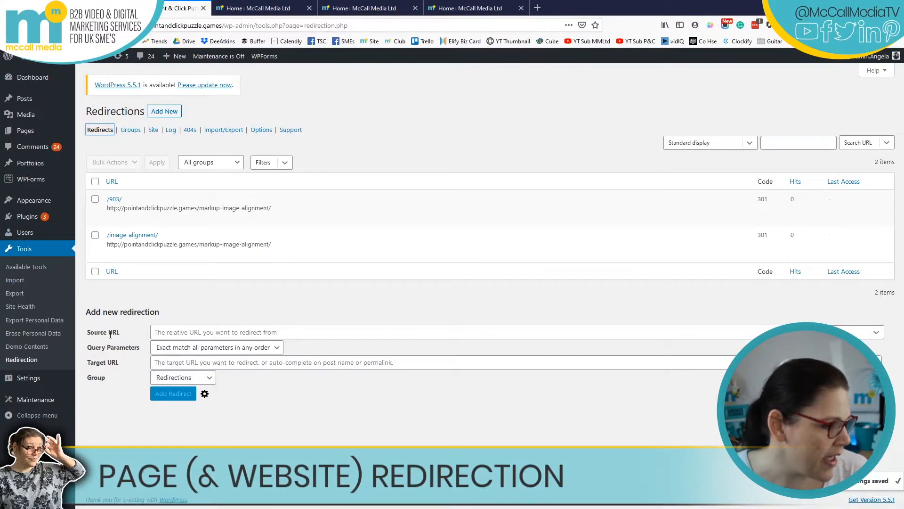
Paste /about-mccallmedialtd/ as the source URL, keeping exact matching of all query parameters.
click(200, 331)
key(ctrl+v)
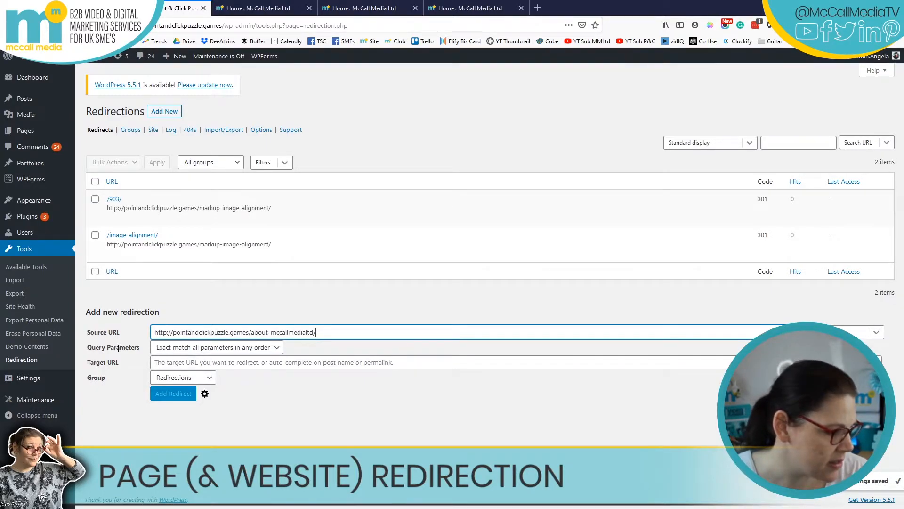
click(169, 349)
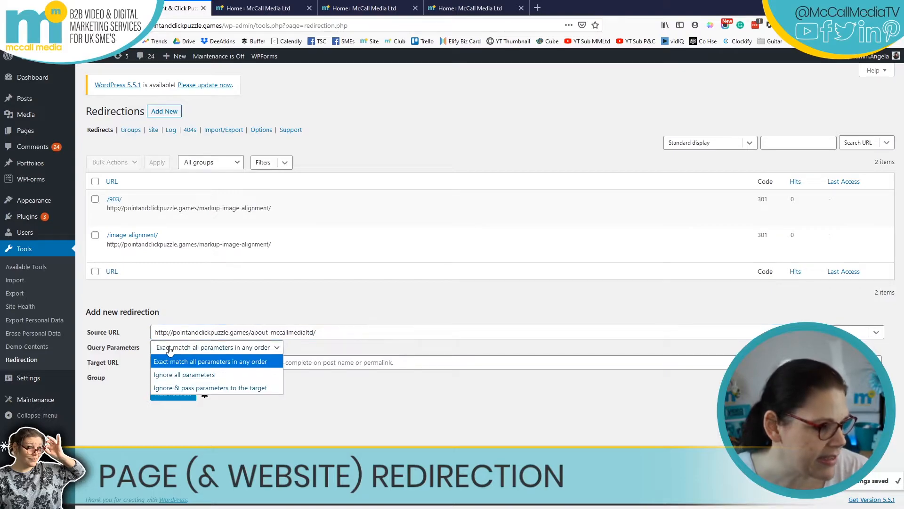
click(292, 352)
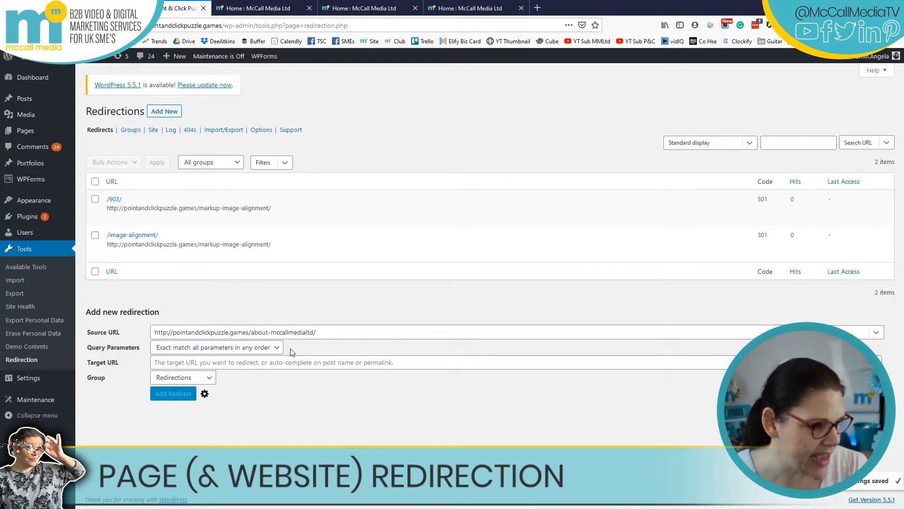
click(290, 365)
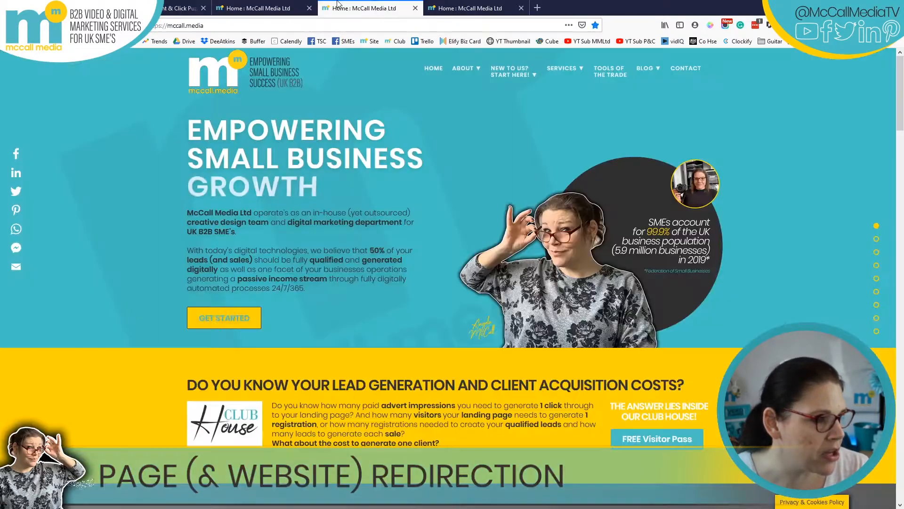
click(365, 8)
click(200, 24)
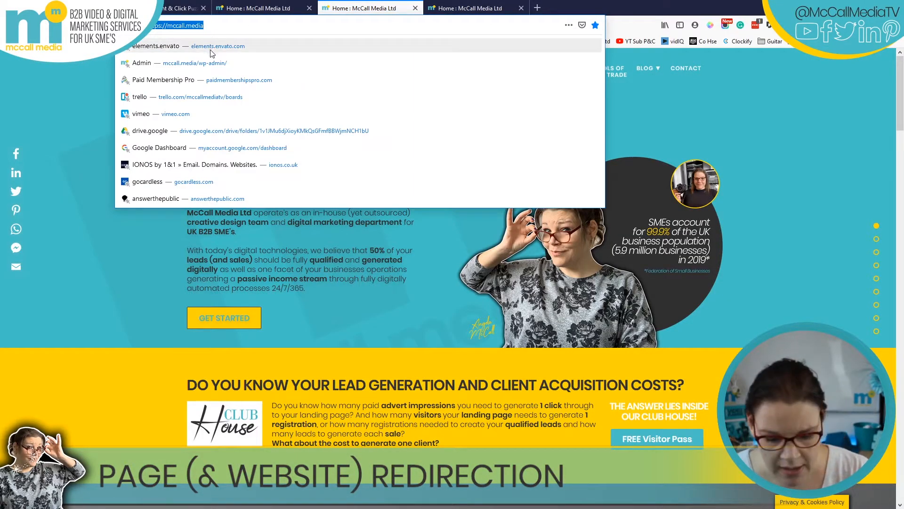
text(https://pointandclickpuzzle.games/about-mccallmedialtd/)
key(Return)
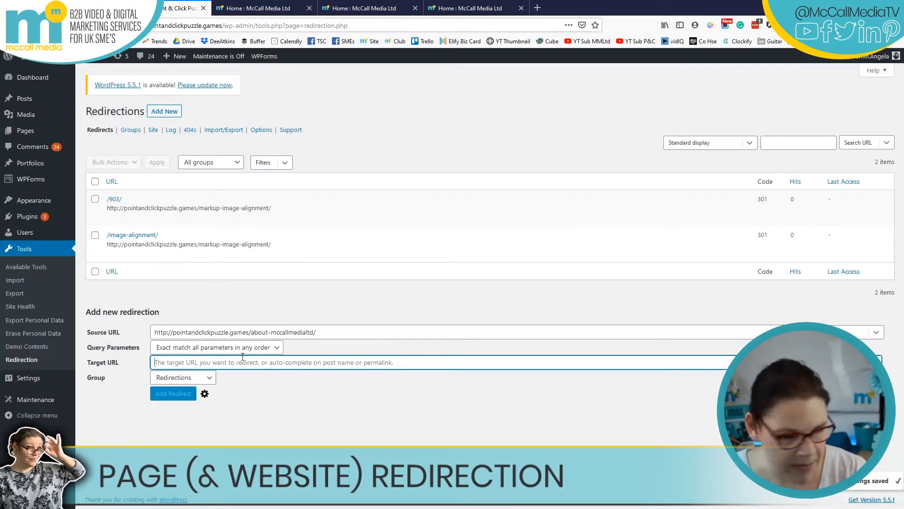
text(https://mccall.media/)
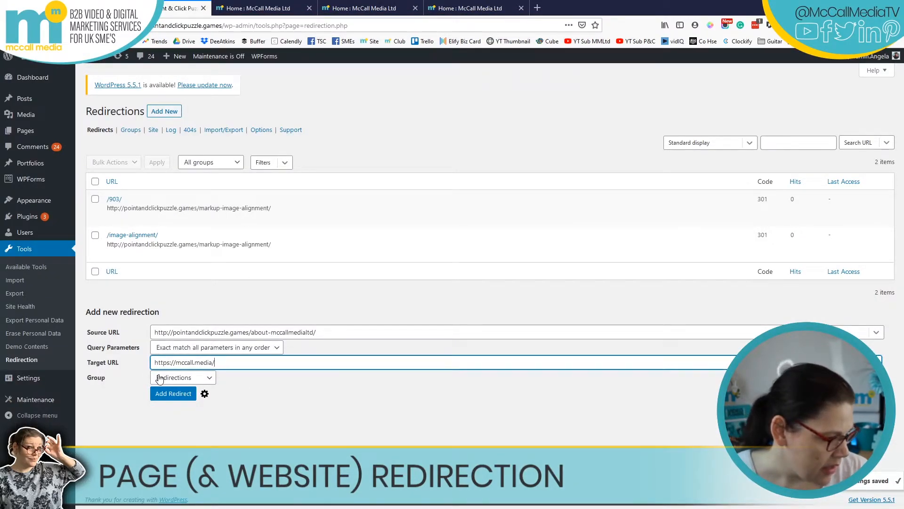
Keep the Redirections group and add the new 301 redirect.
click(175, 380)
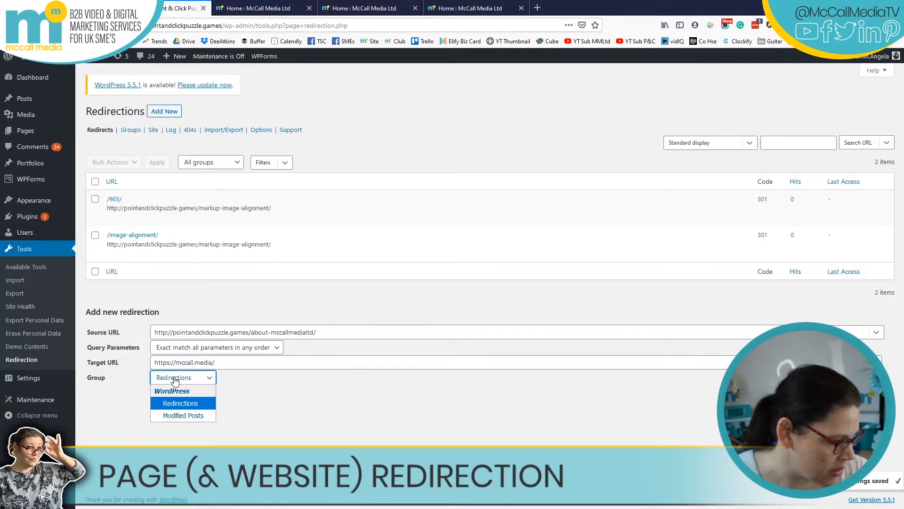
click(174, 380)
click(207, 383)
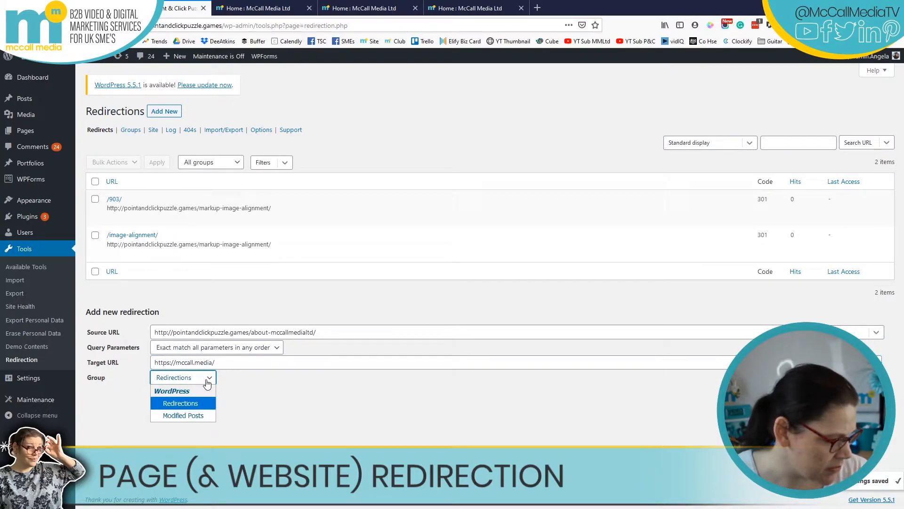
click(207, 384)
click(174, 394)
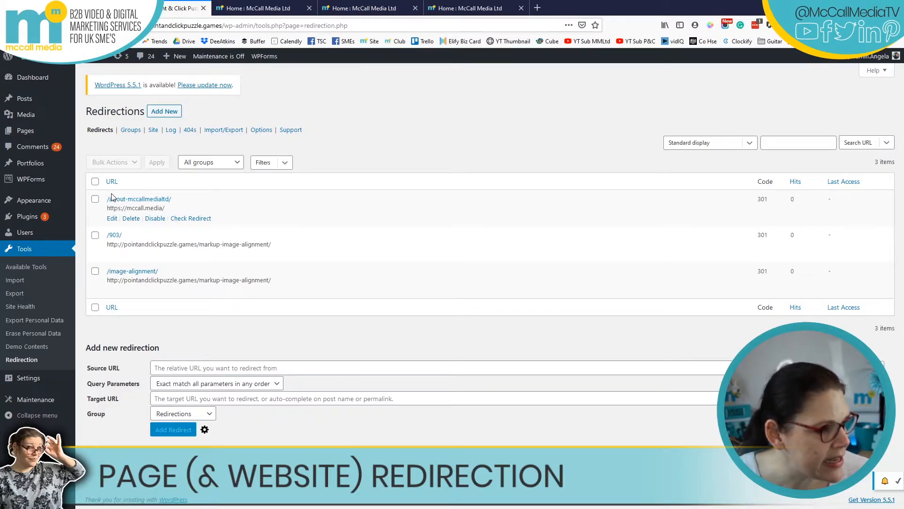
drag(107, 208, 169, 210)
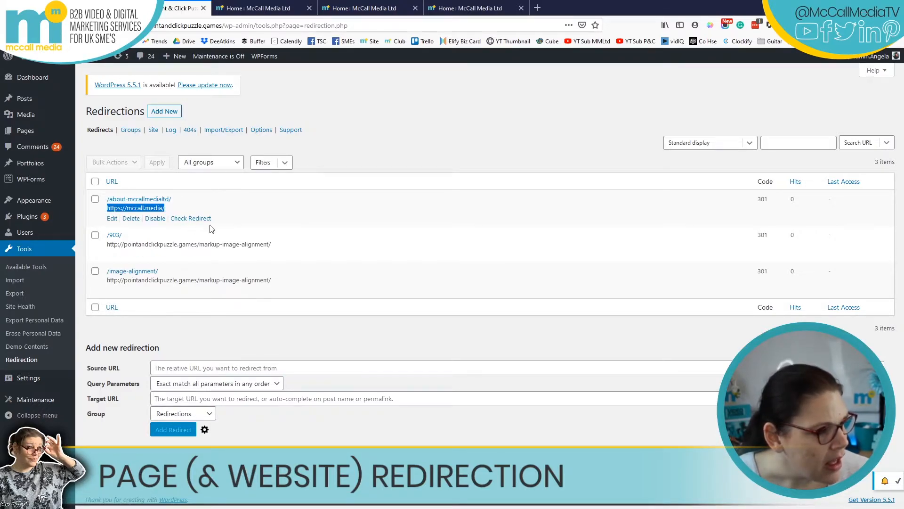
click(189, 220)
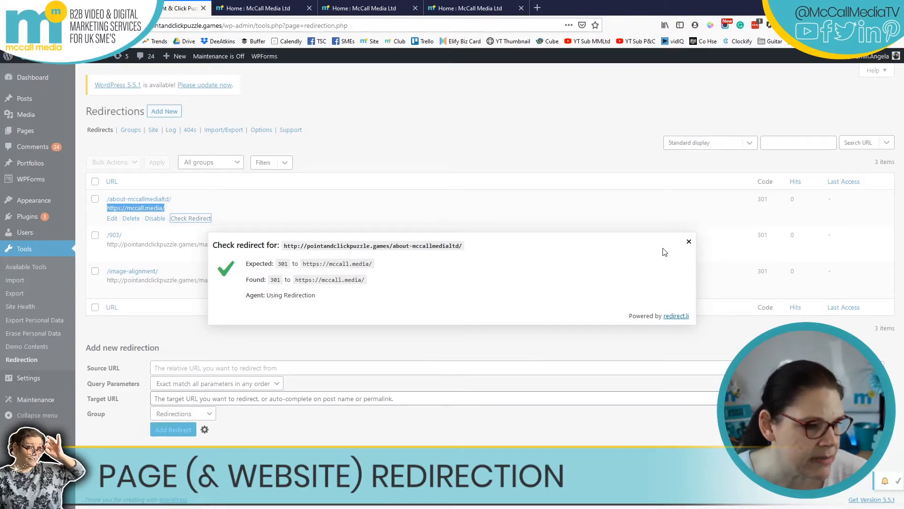
click(690, 241)
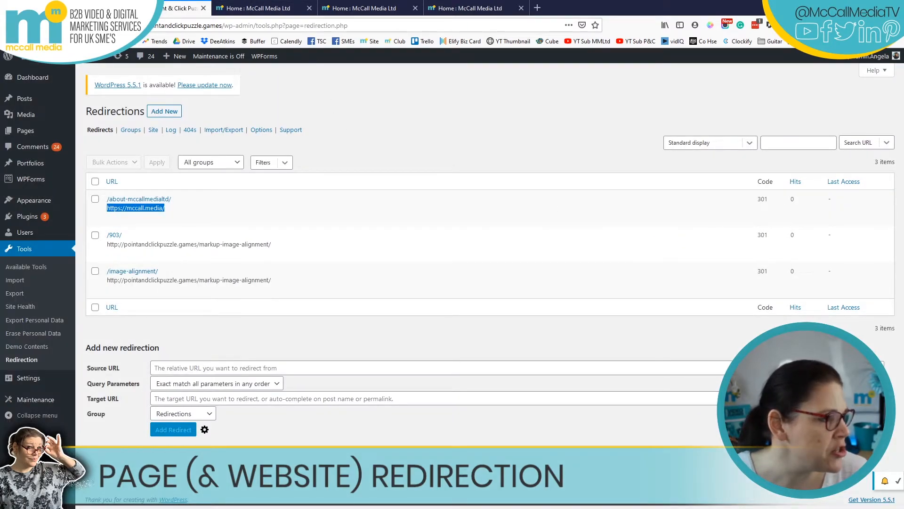
click(71, 8)
Confirm the McCall Media about page lands on mccall.media, then go back to About Us.
drag(295, 22, 220, 23)
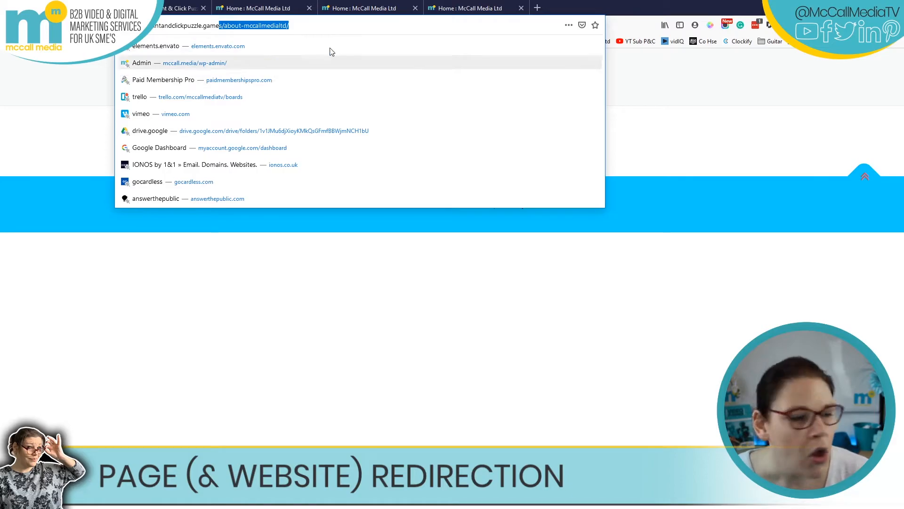
click(711, 74)
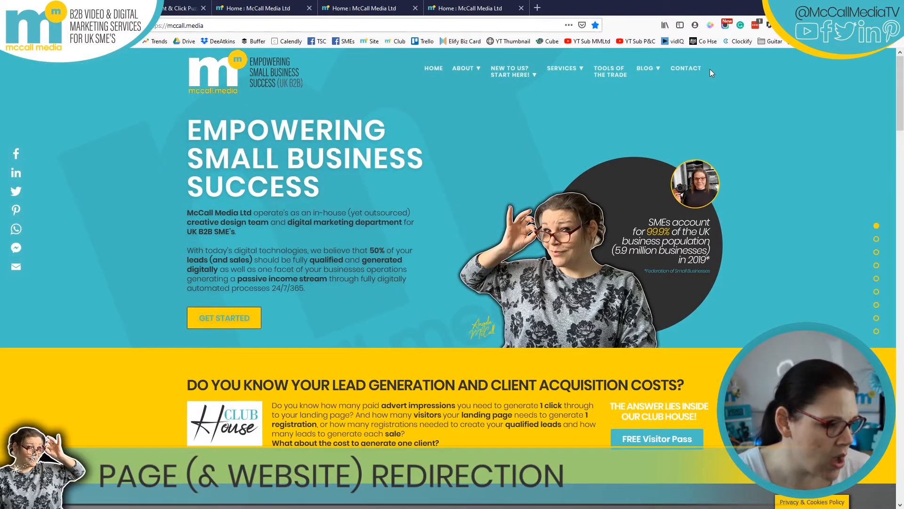
key(alt+Left)
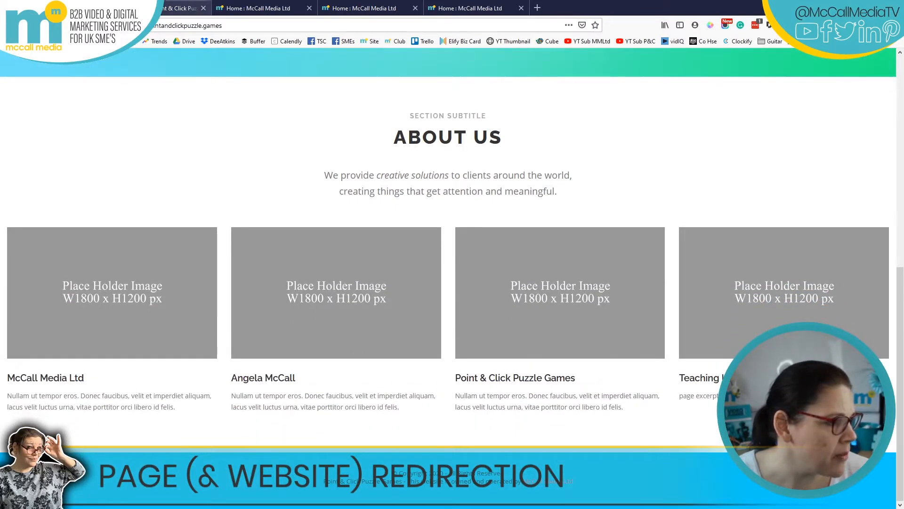
key(alt+Left)
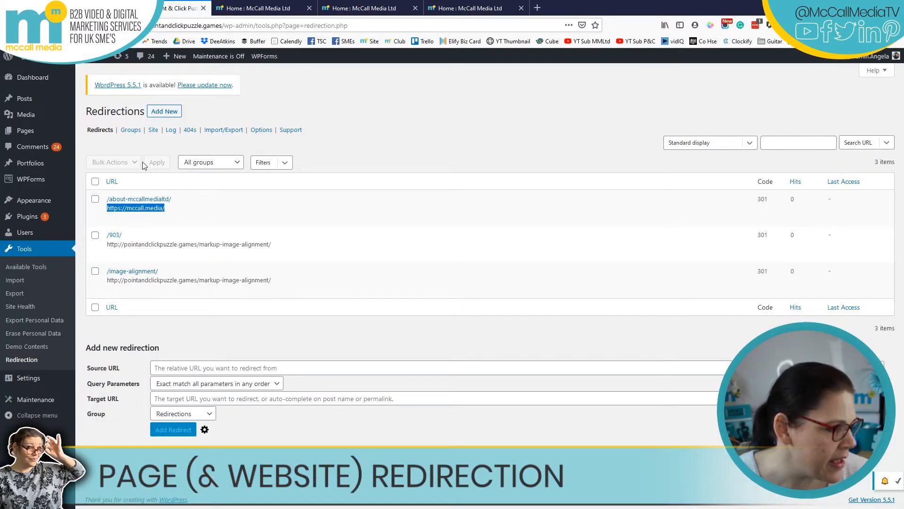
key(alt+Right)
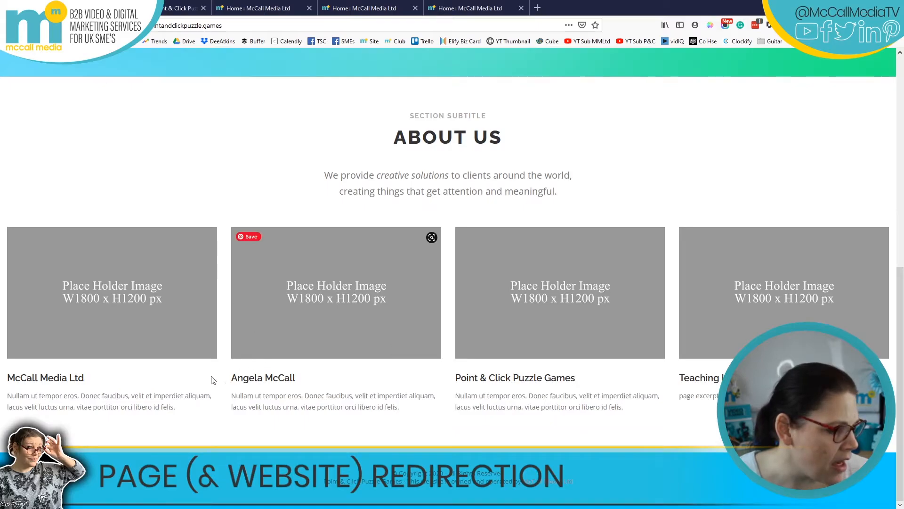
Copy the /about-angelamccall/ page address and return to the Redirections admin tab.
click(252, 380)
click(292, 25)
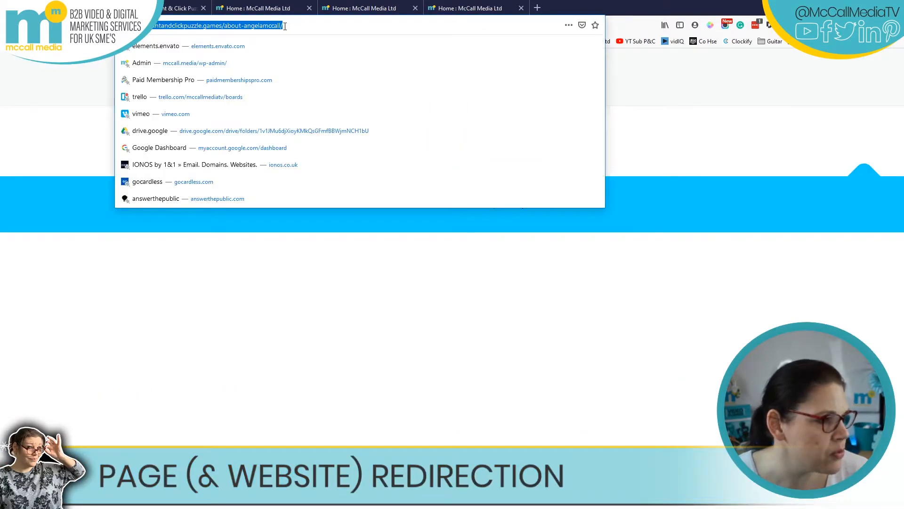
right_click(291, 24)
click(309, 56)
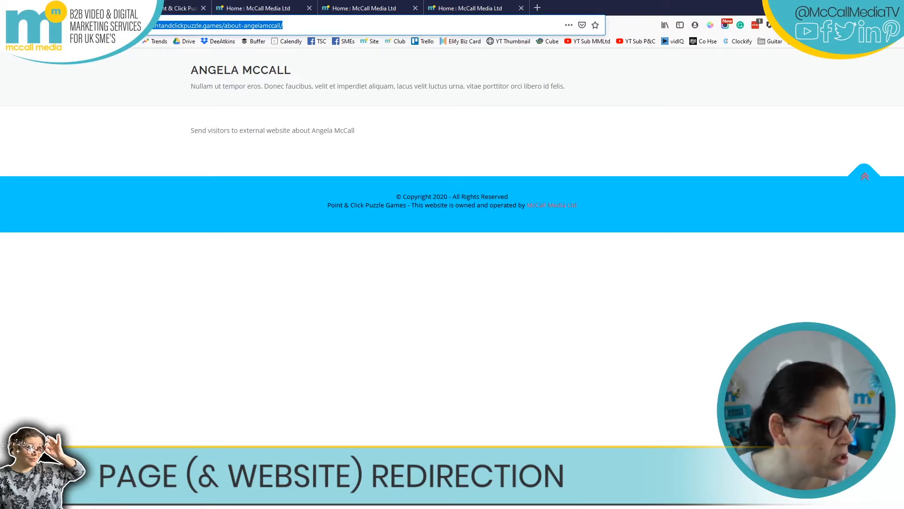
click(182, 8)
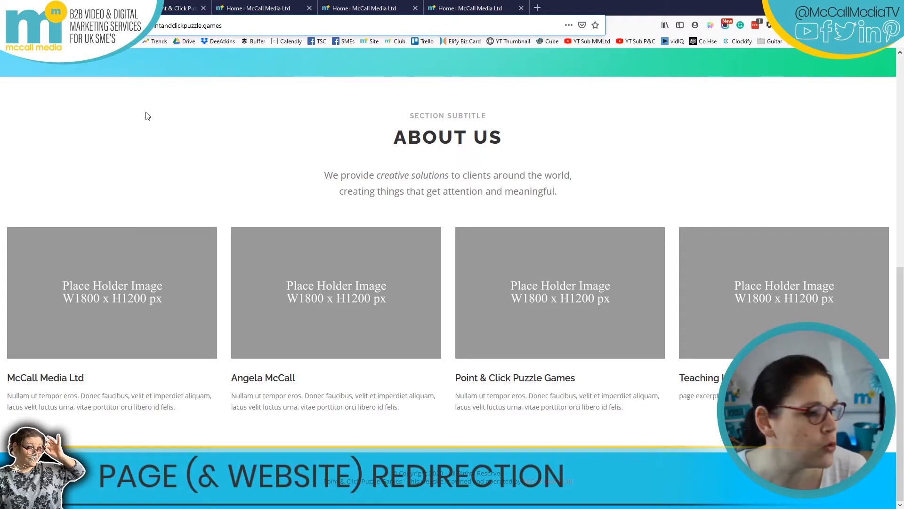
click(181, 8)
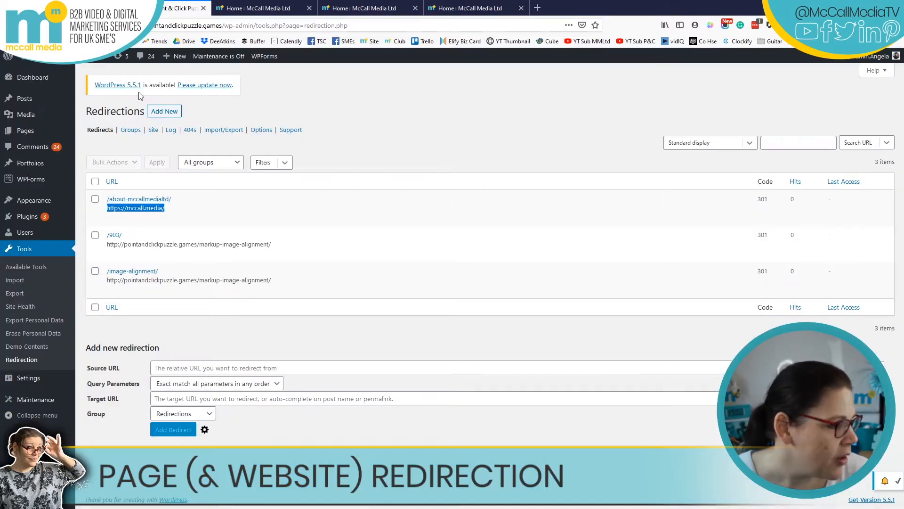
click(254, 361)
right_click(255, 365)
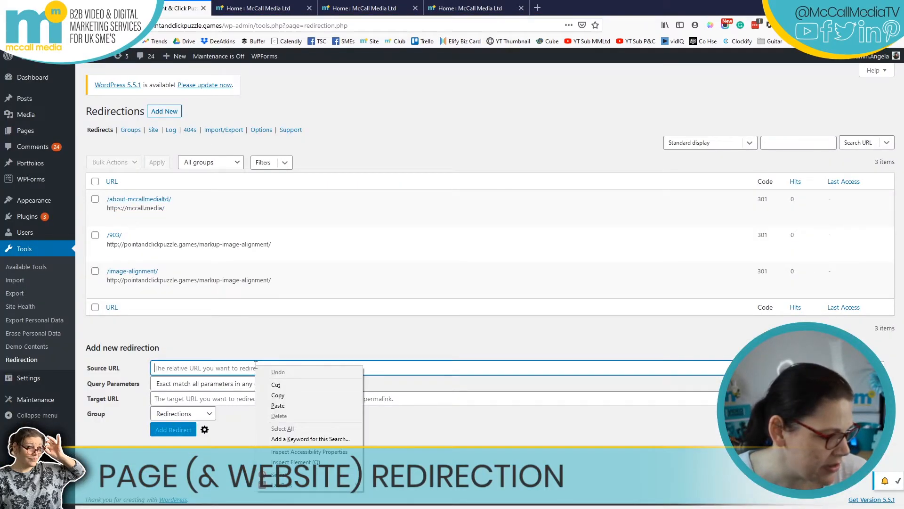
click(271, 403)
click(247, 399)
text(h)
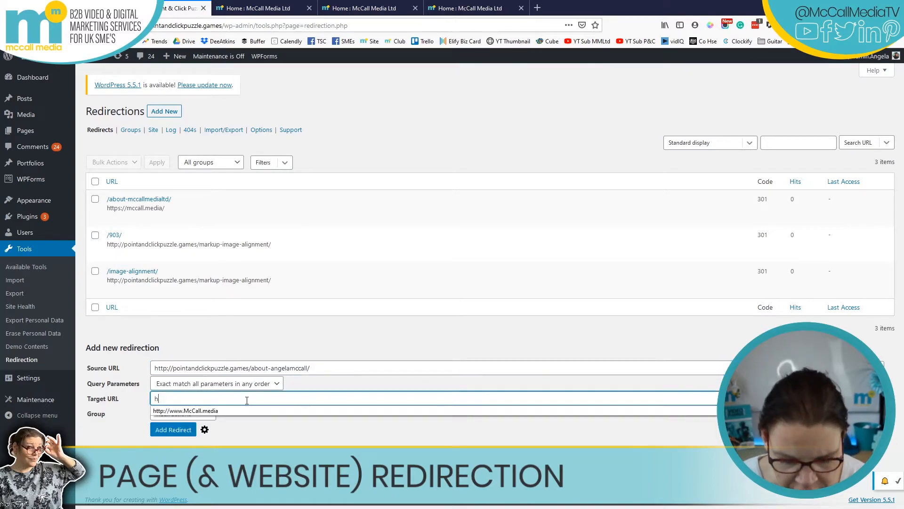
text(ttps:)
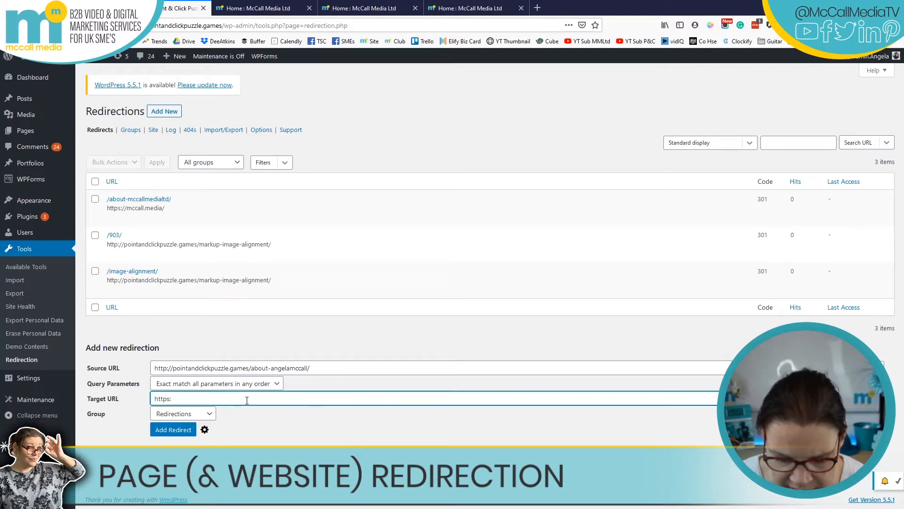
text(//www)
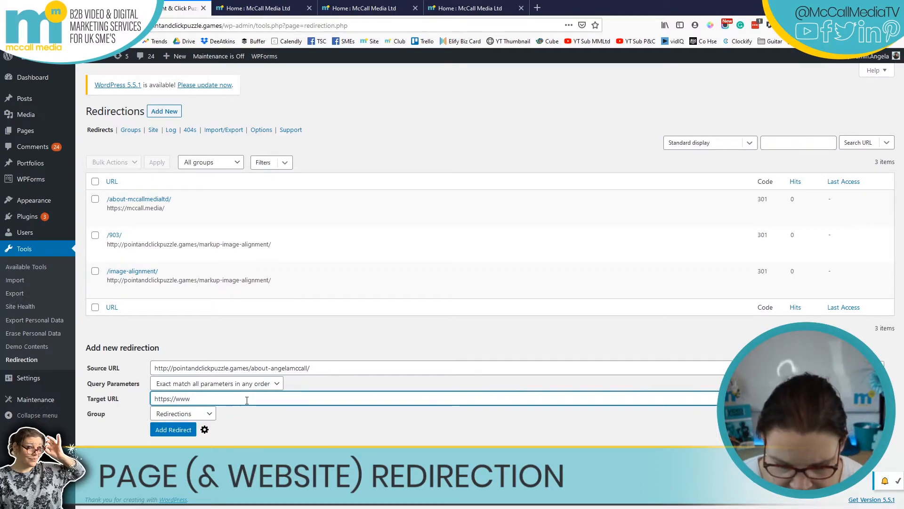
text(.angelamccall.co.uk)
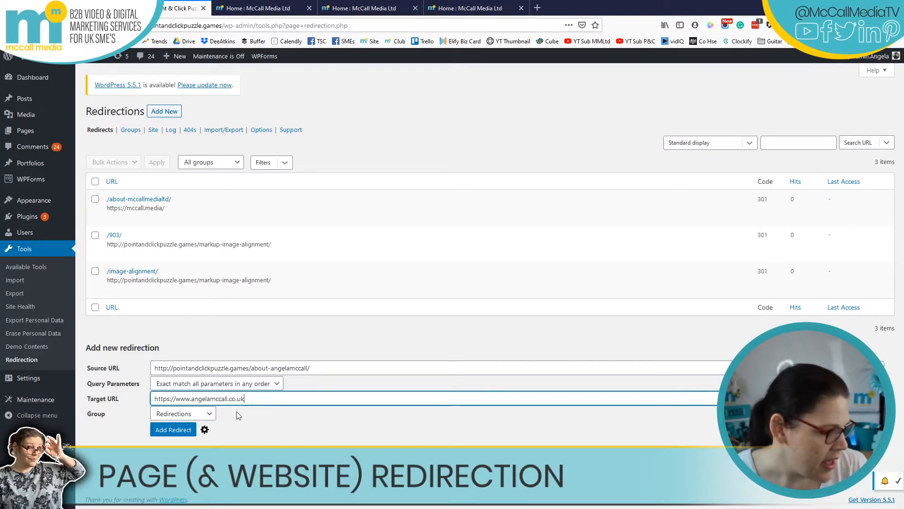
click(176, 431)
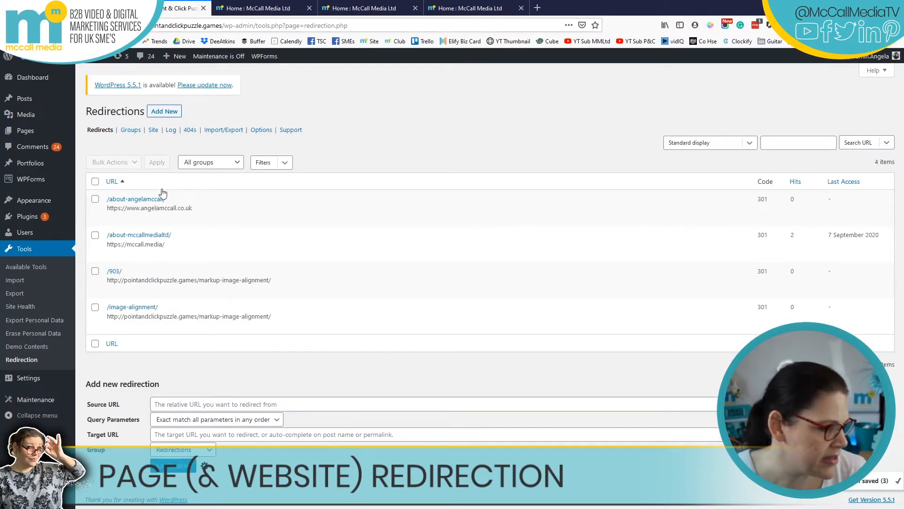
Check the /about-angelamccall/ redirect's 301 response, then test it from the second About Us card.
click(191, 218)
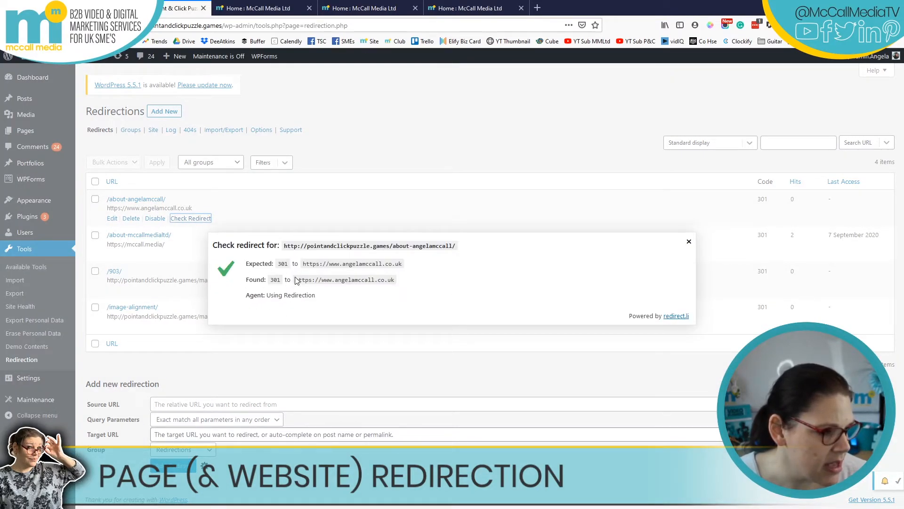
click(689, 242)
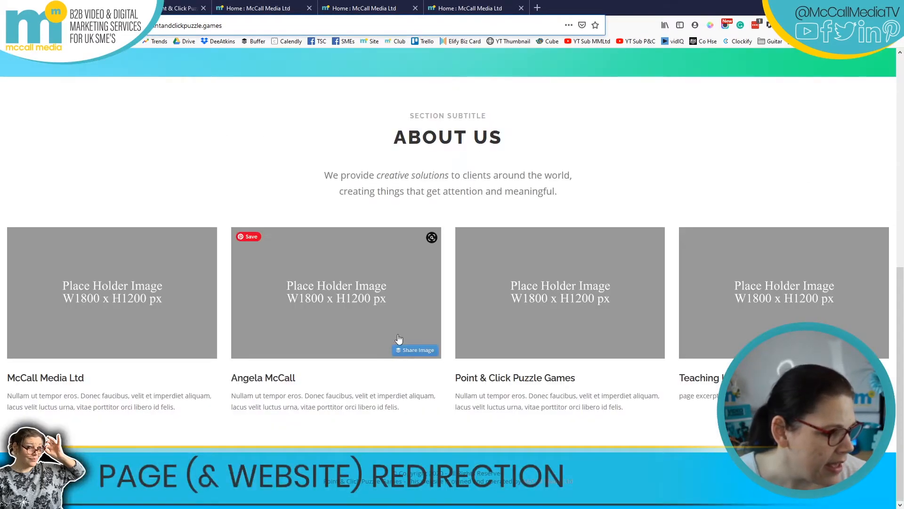
click(254, 378)
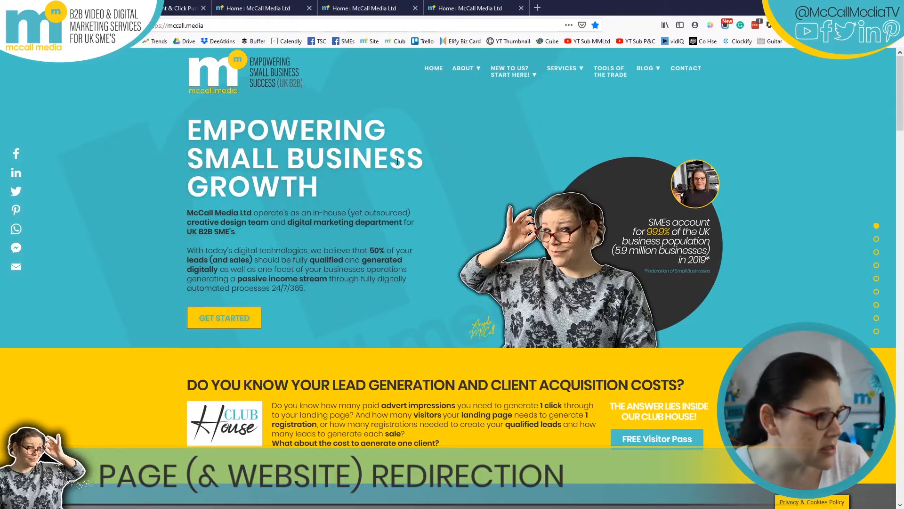
key(alt+Left)
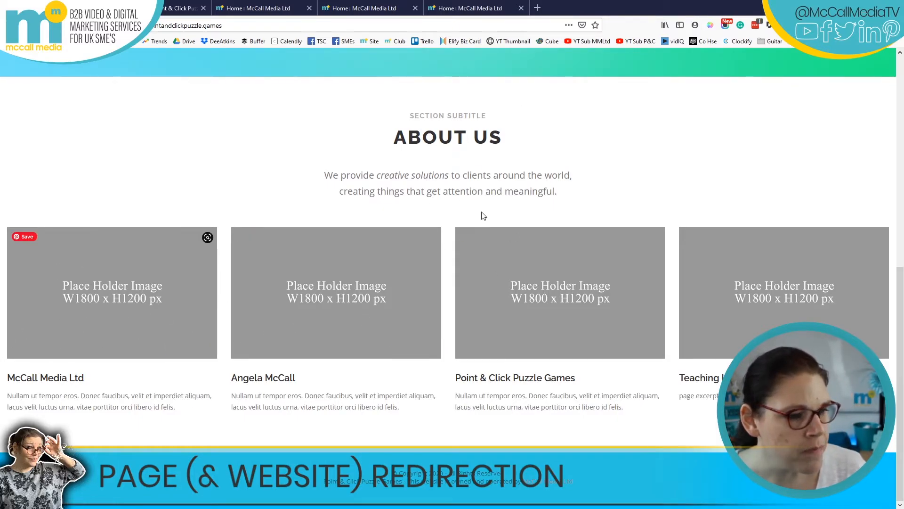
scroll(464, 73, up, 6)
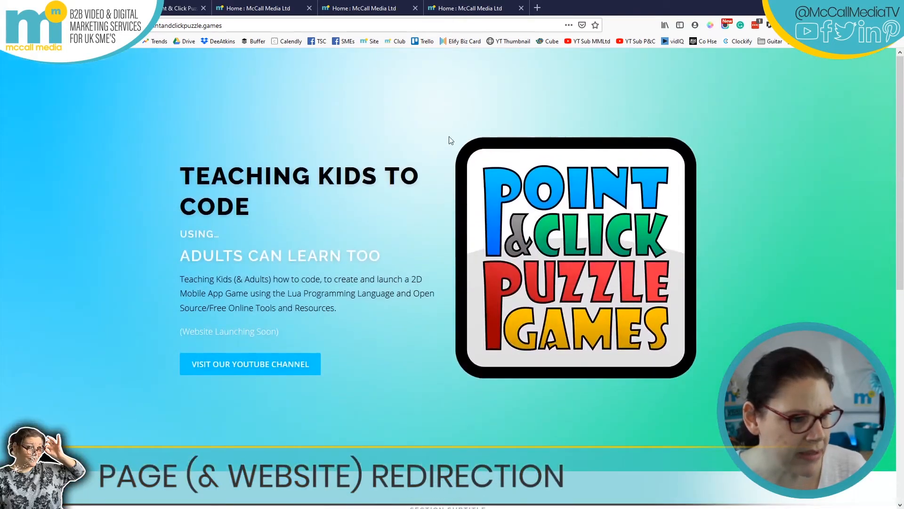
scroll(490, 223, down, 6)
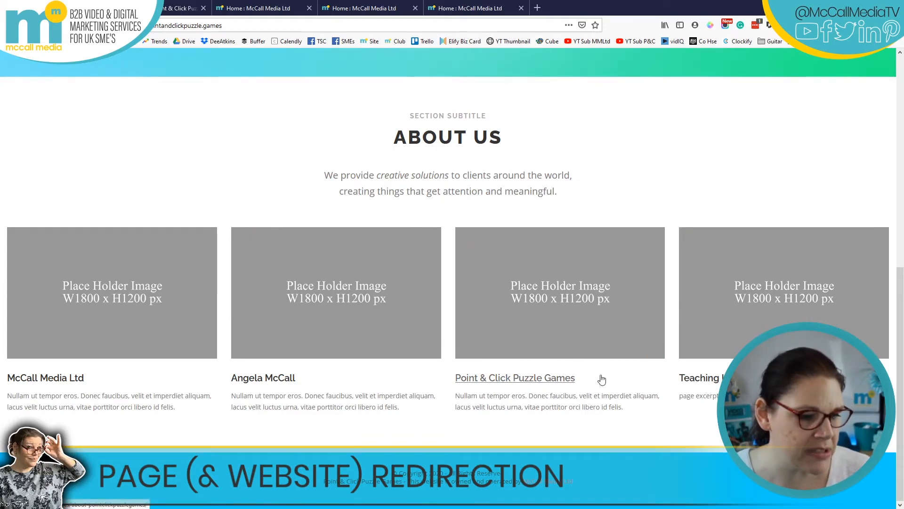
click(533, 387)
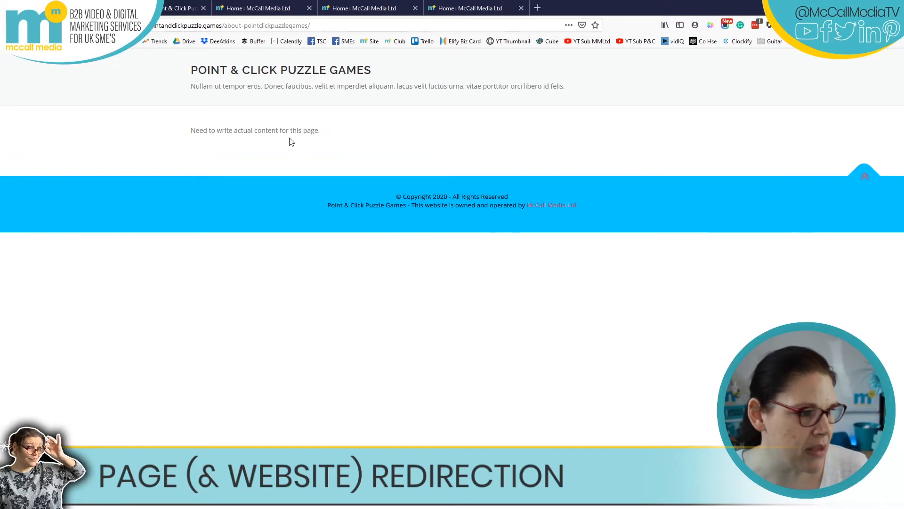
key(alt+Left)
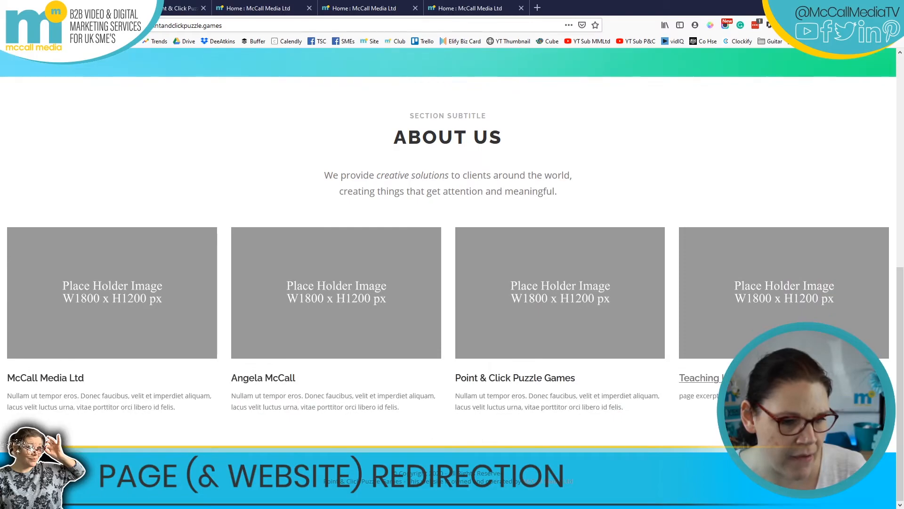
click(723, 380)
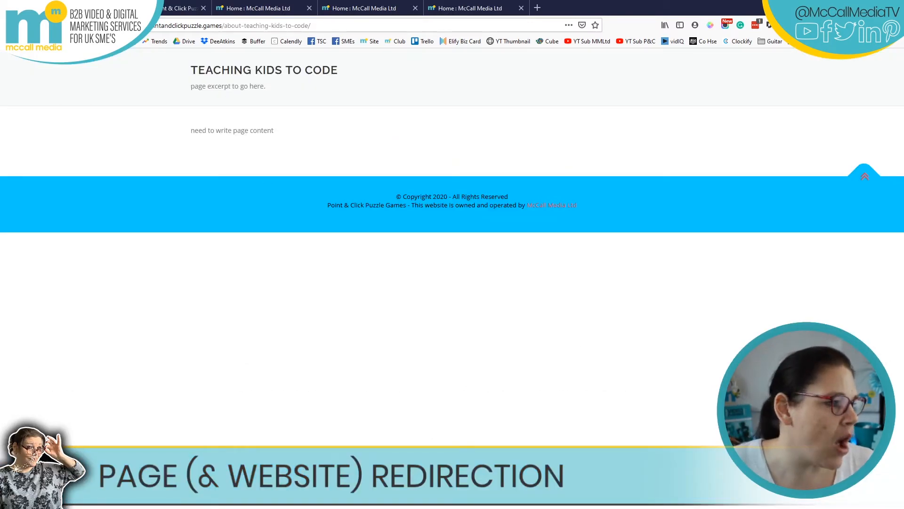
key(alt+Left)
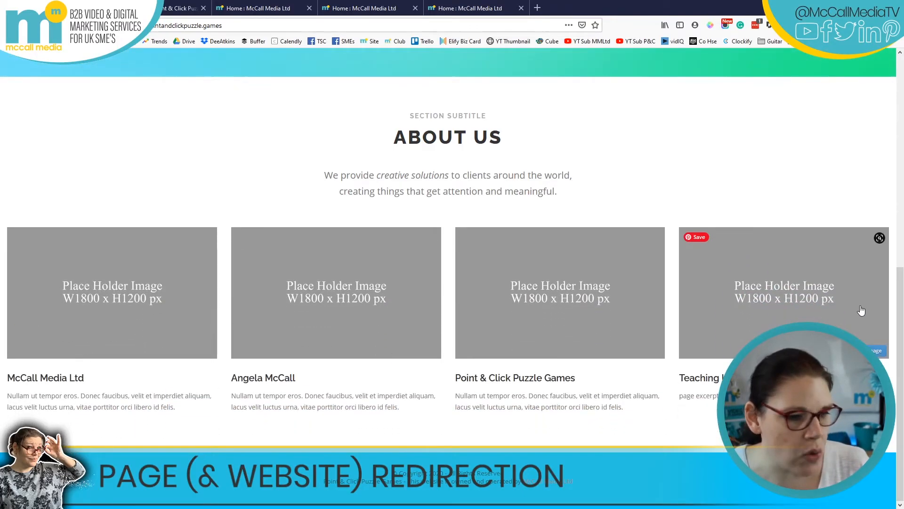